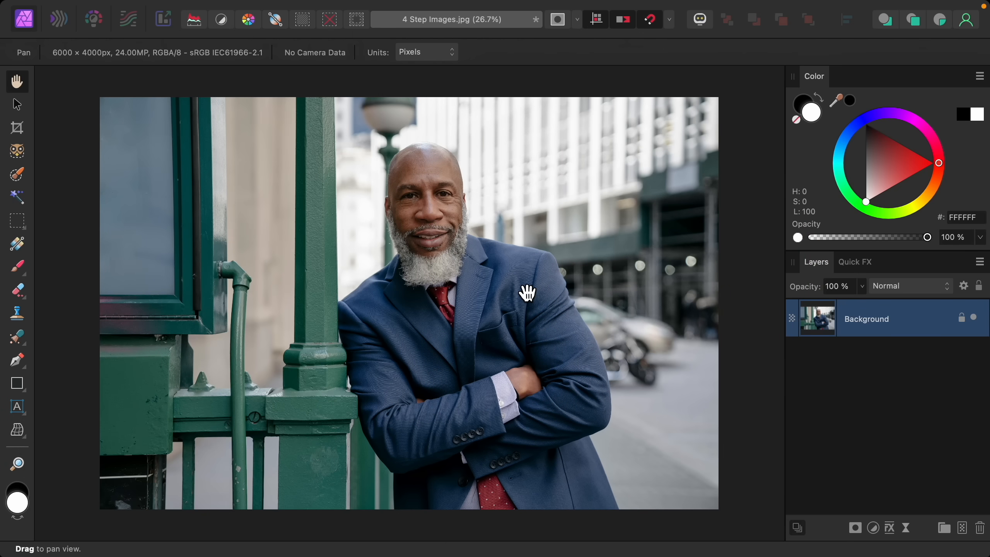
Add a Curves adjustment with an S-curve through about (0.647, 0.701) and (0.338, 0.297), and compare the photo with and without it
click(872, 527)
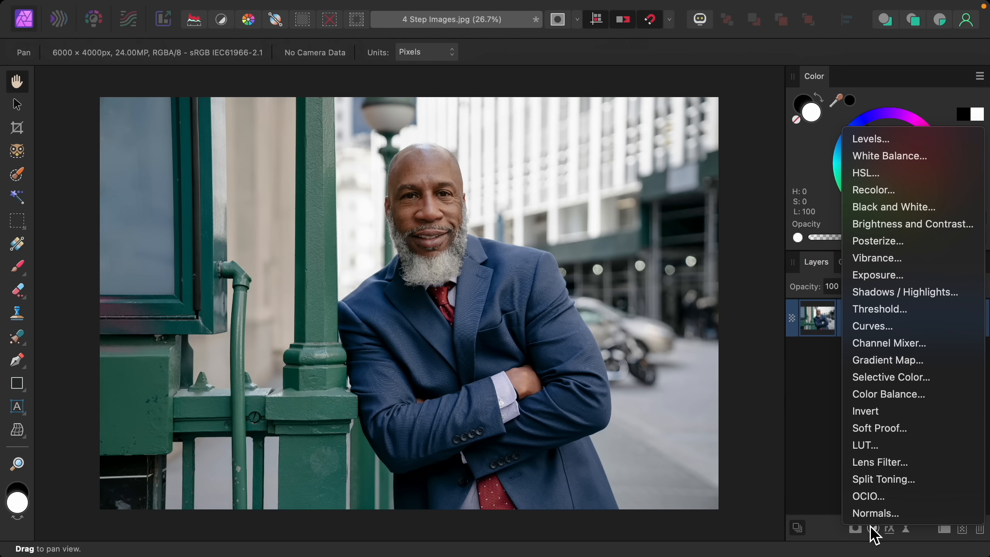
click(907, 340)
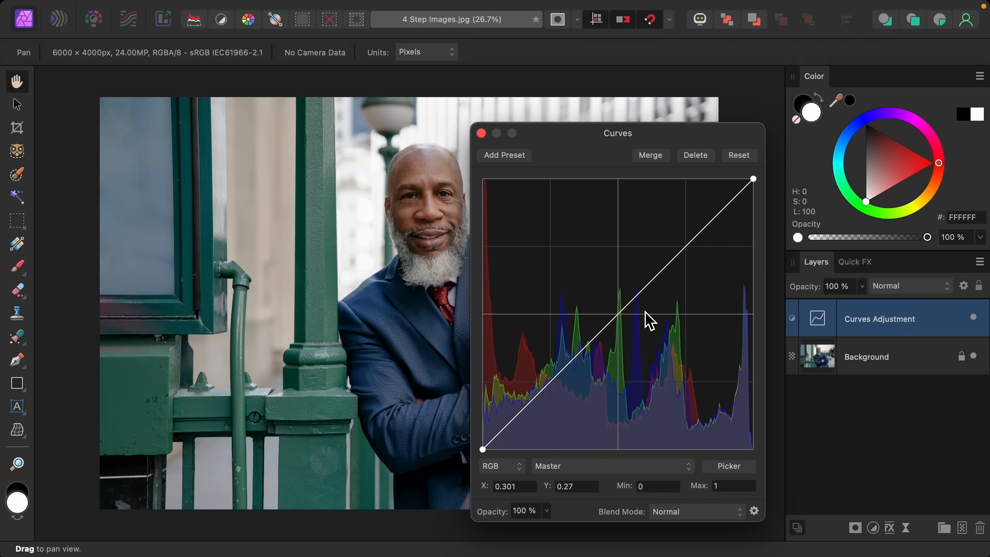
drag(659, 273, 659, 261)
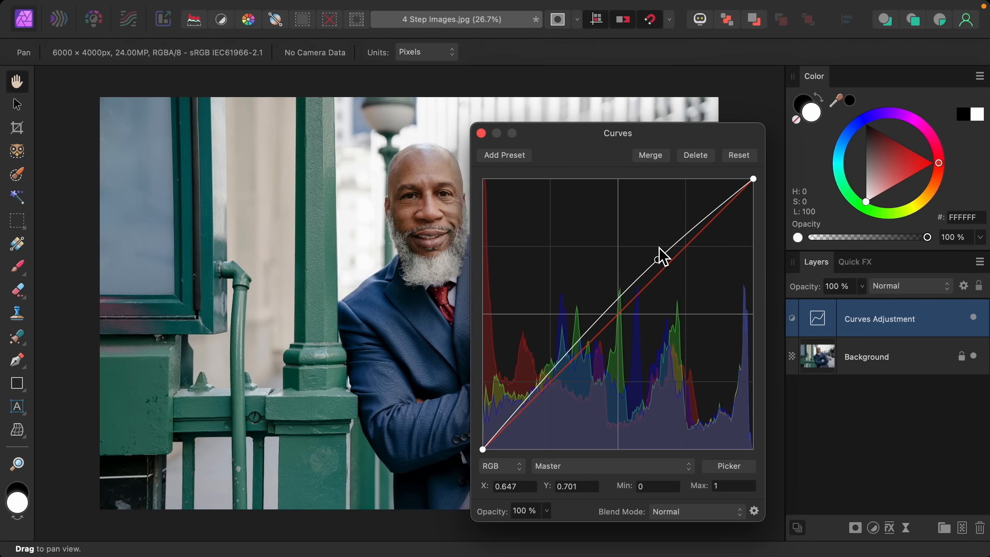
click(560, 365)
drag(561, 366, 575, 370)
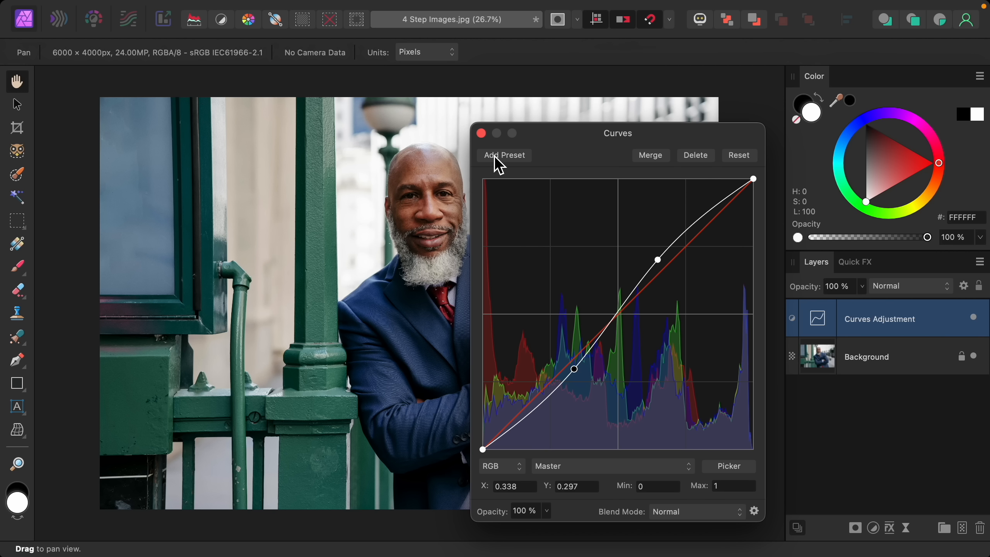
click(482, 133)
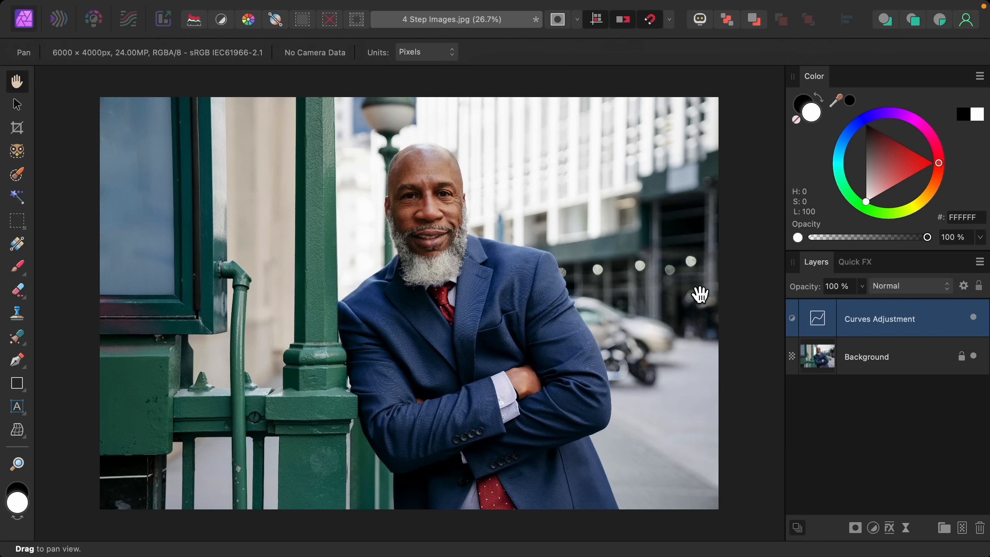
click(974, 318)
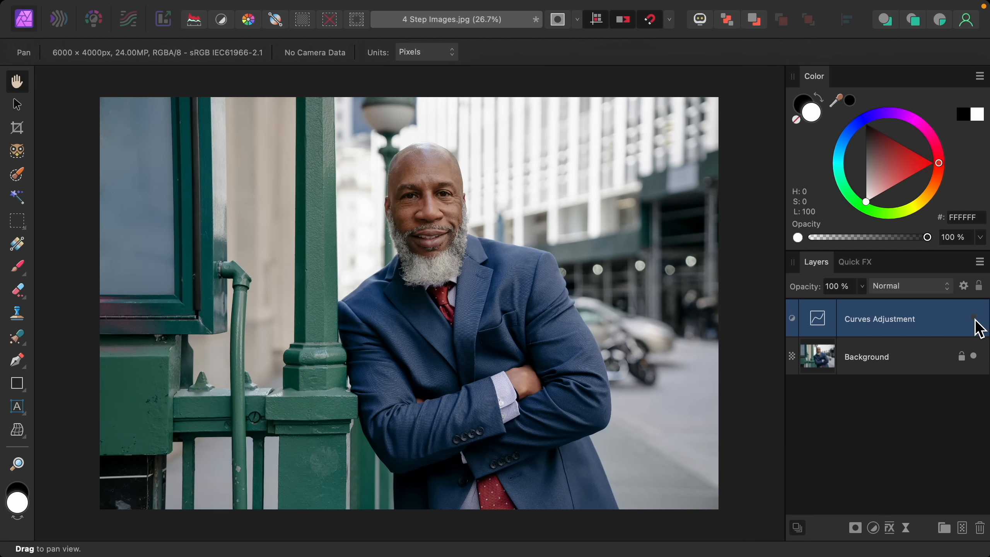
click(974, 319)
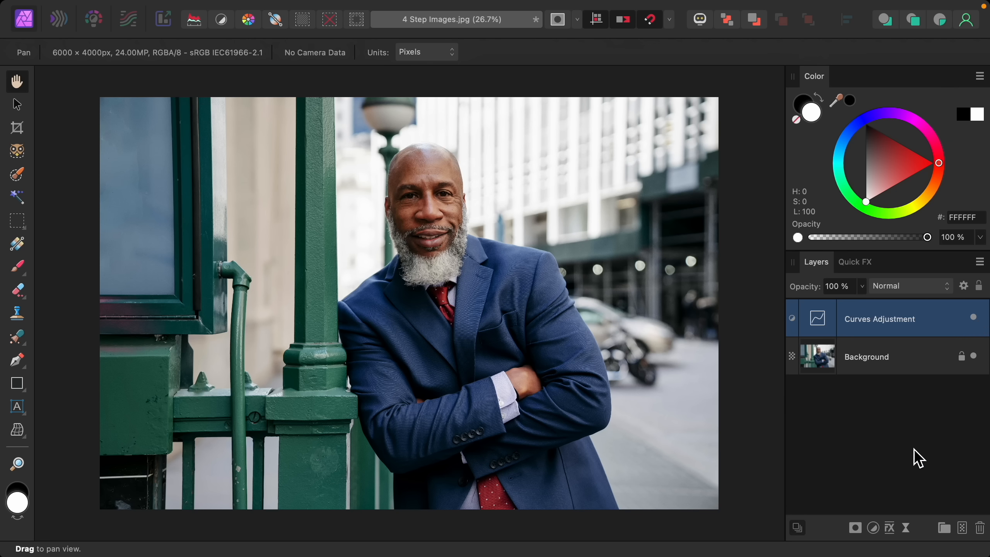
Add a second Curves adjustment raising the midtones to about X 0.448, Y 0.589, and invert it to hide its effect
click(873, 527)
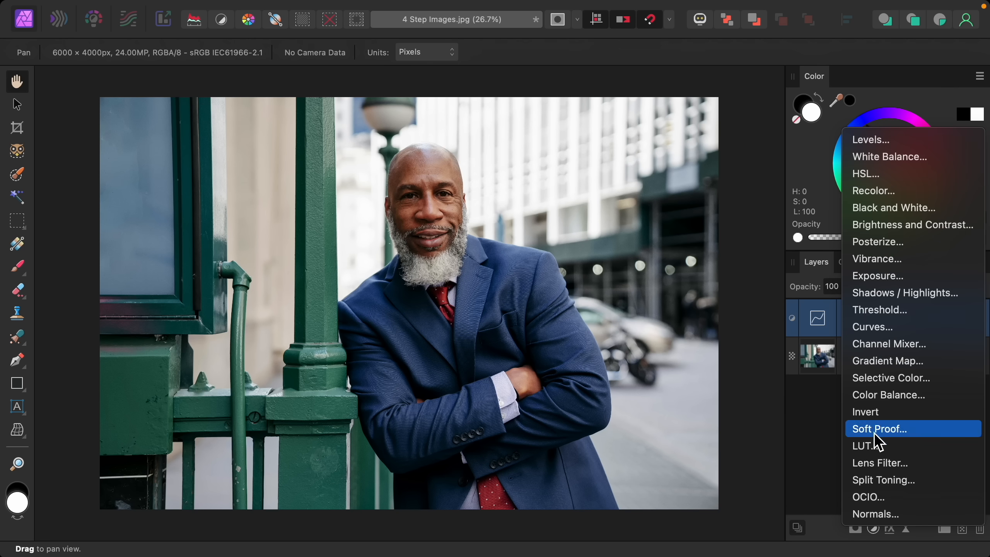
click(897, 329)
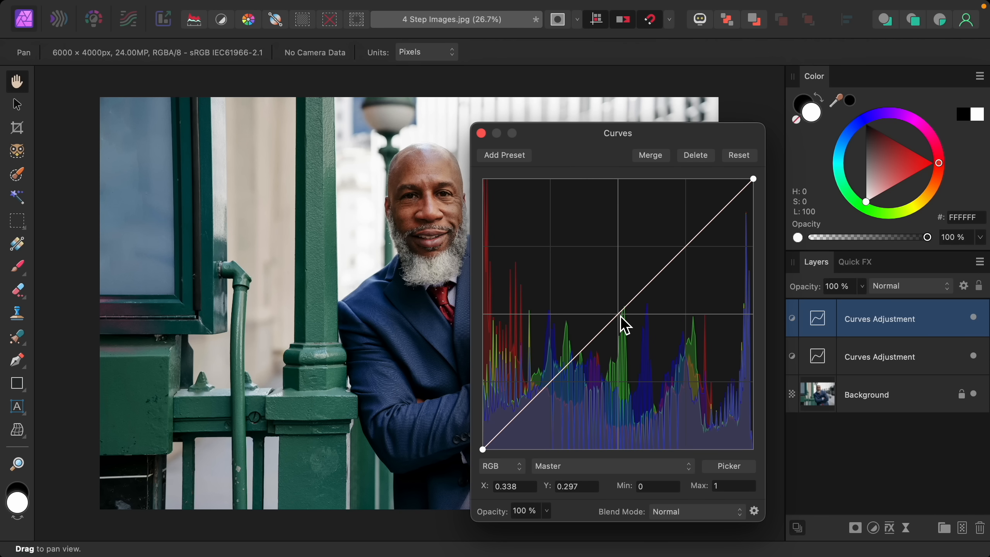
drag(619, 314, 604, 289)
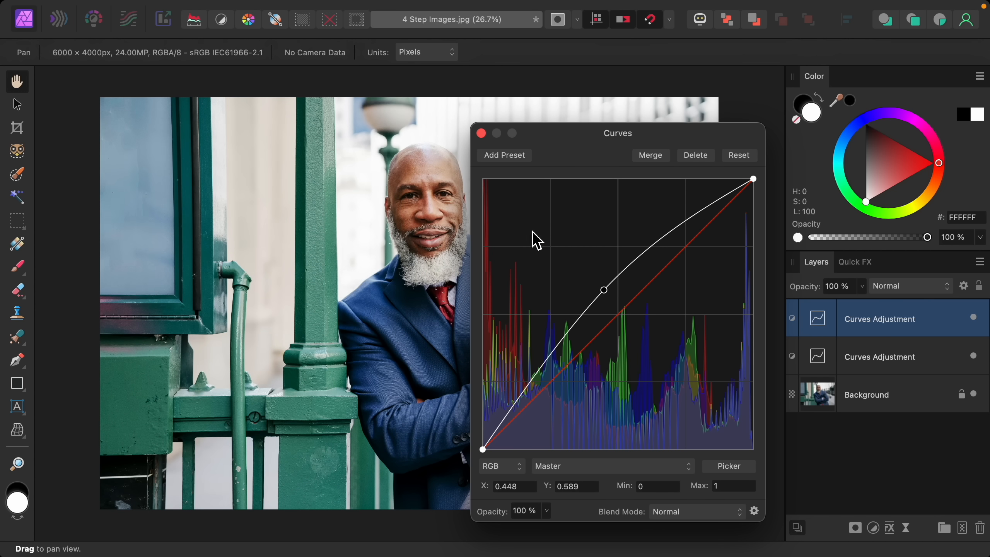
click(481, 133)
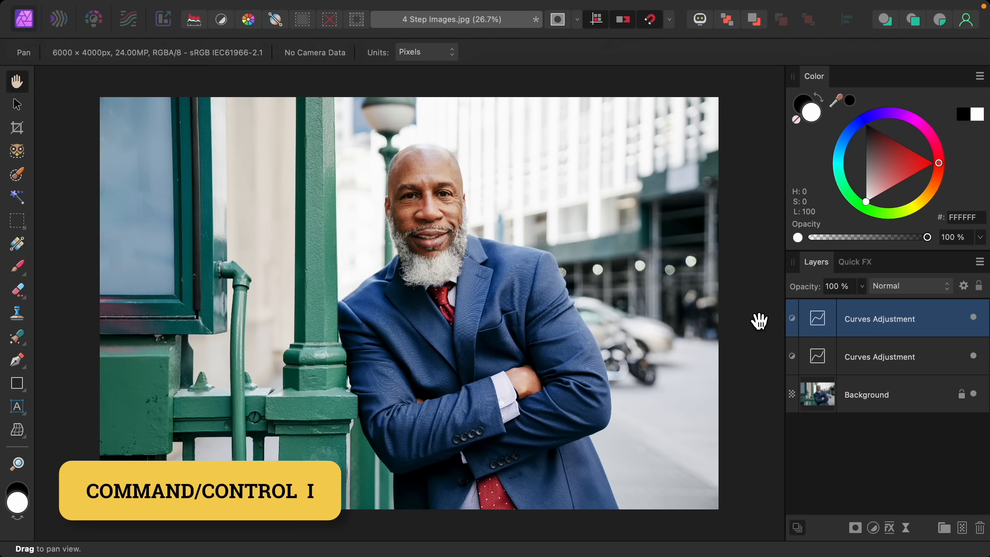
key(super+i)
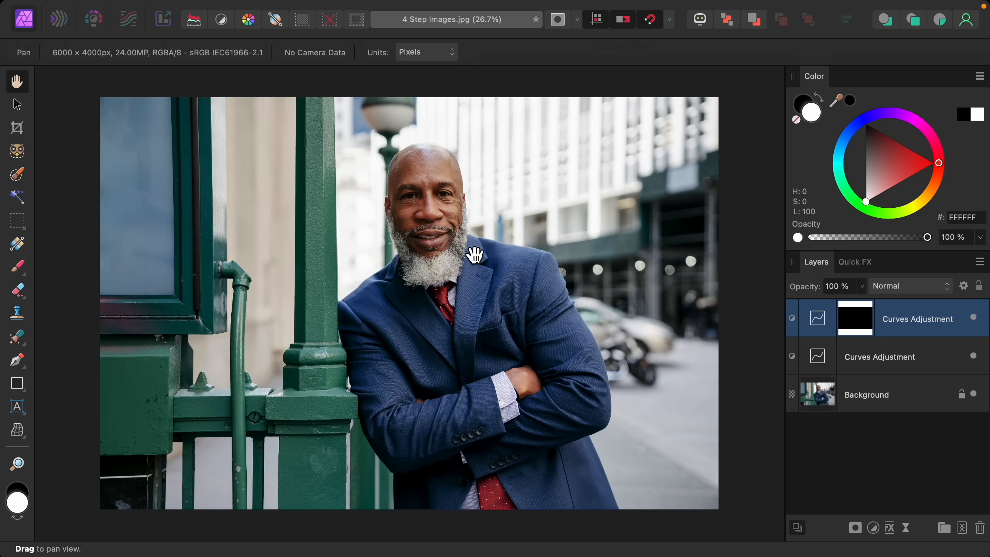
Set up the Paint Brush with white, 20% flow and a width of about 860 px for painting on the mask
click(27, 268)
key(x)
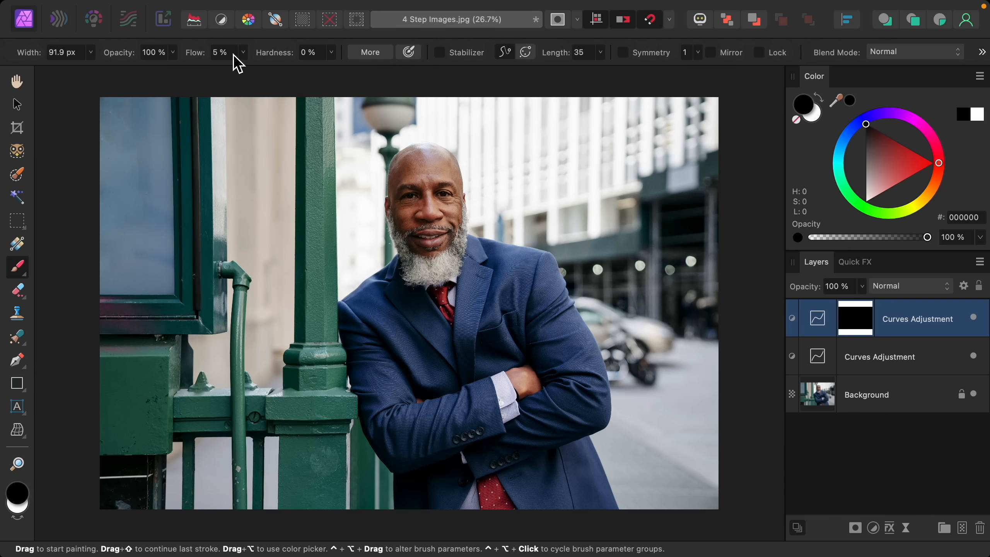
drag(194, 59, 211, 74)
click(811, 115)
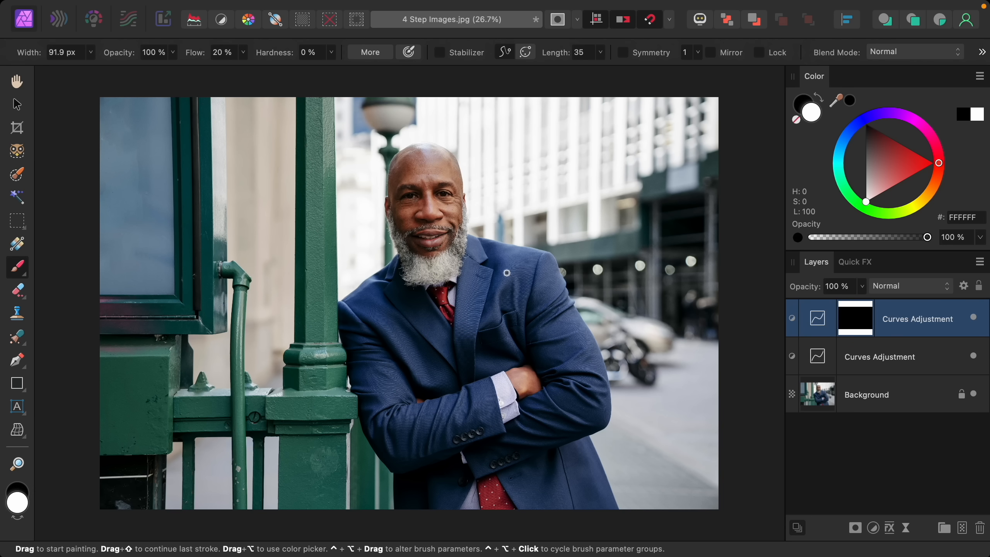
key(bracketright)
key(bracketright)
key(bracketright)
key(bracketright)
key(bracketright)
key(bracketright)
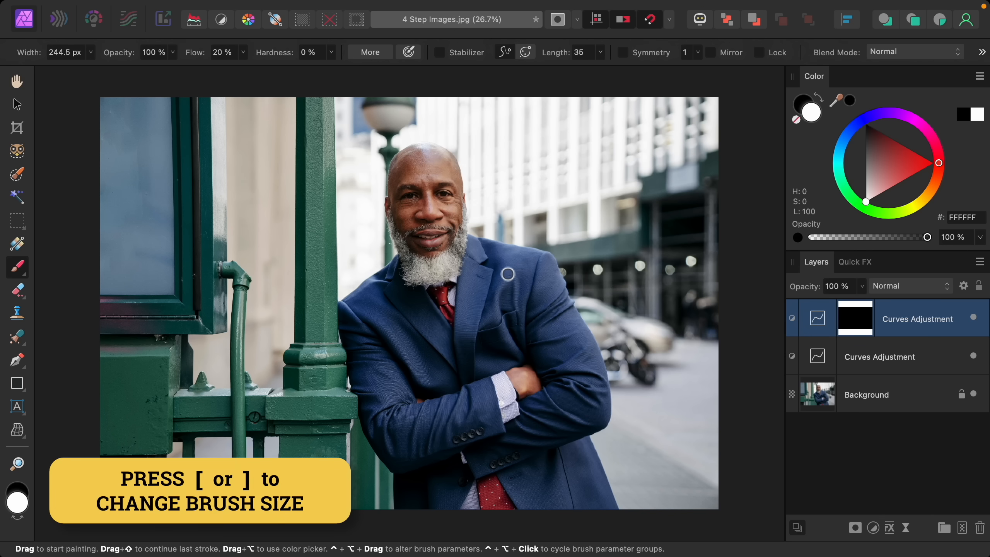
key(bracketright)
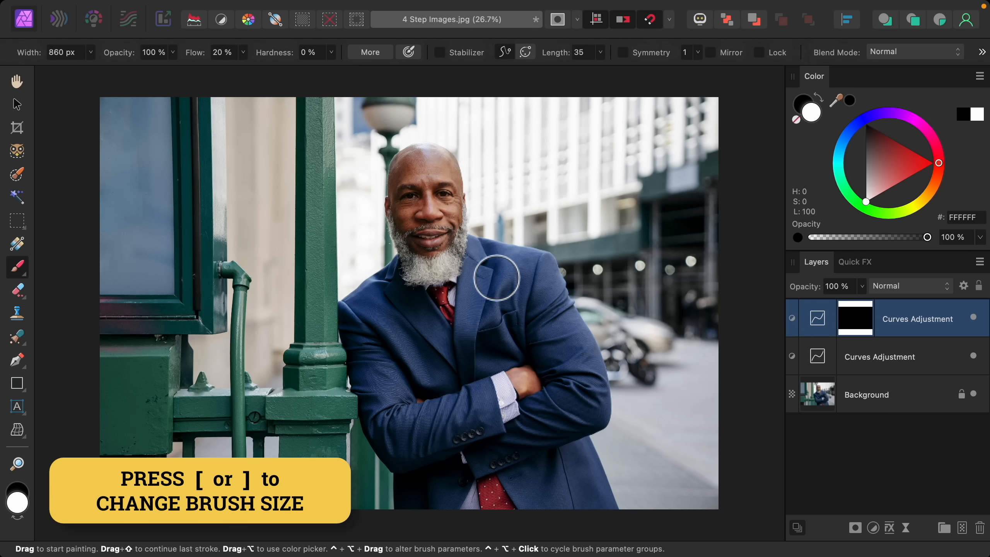
Paint white over the man's face, beard and suit on the brightening mask, varying the brush width between about 860 and 1308 px
mouse_move(433, 171)
mouse_down()
mouse_move(452, 230)
mouse_move(411, 287)
mouse_up()
drag(496, 340, 558, 334)
key(bracketright)
key(bracketright)
key(bracketright)
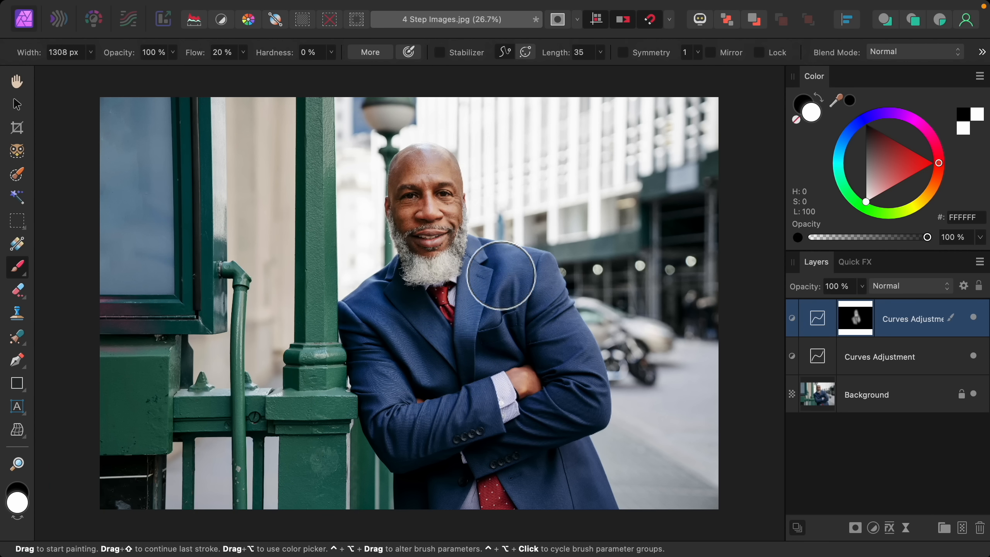
mouse_move(501, 275)
mouse_down()
mouse_move(556, 425)
mouse_move(535, 388)
mouse_move(474, 507)
mouse_move(423, 488)
mouse_move(383, 384)
mouse_move(437, 422)
mouse_move(422, 287)
mouse_up()
key(bracketleft)
key(bracketleft)
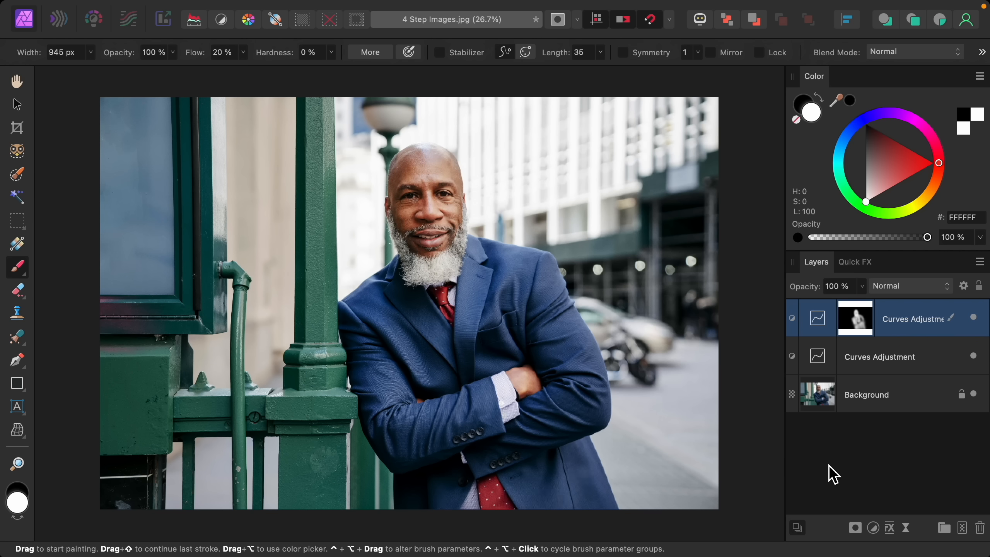
Add a third Curves adjustment raising the midtones to about X 0.459, Y 0.548, and invert it to hide its effect
click(873, 528)
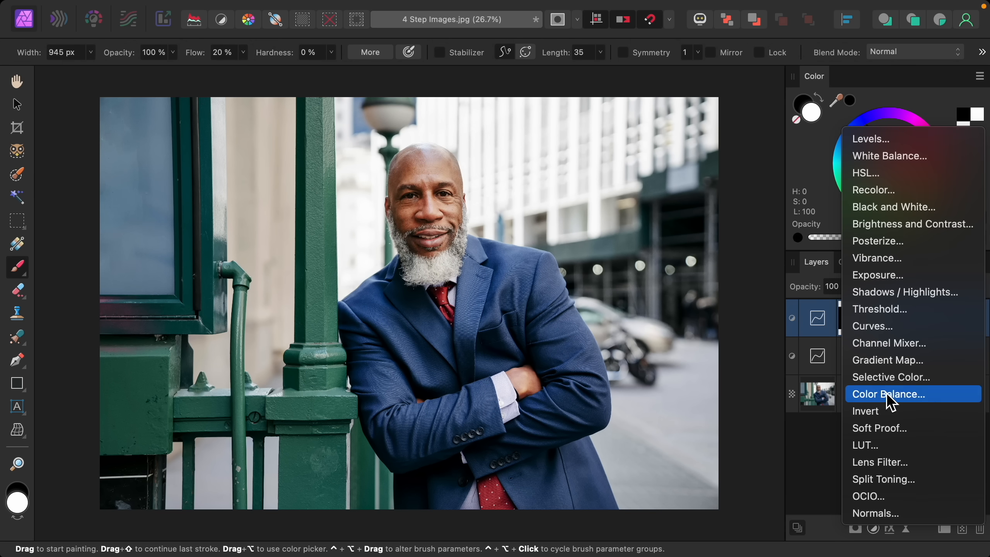
click(876, 326)
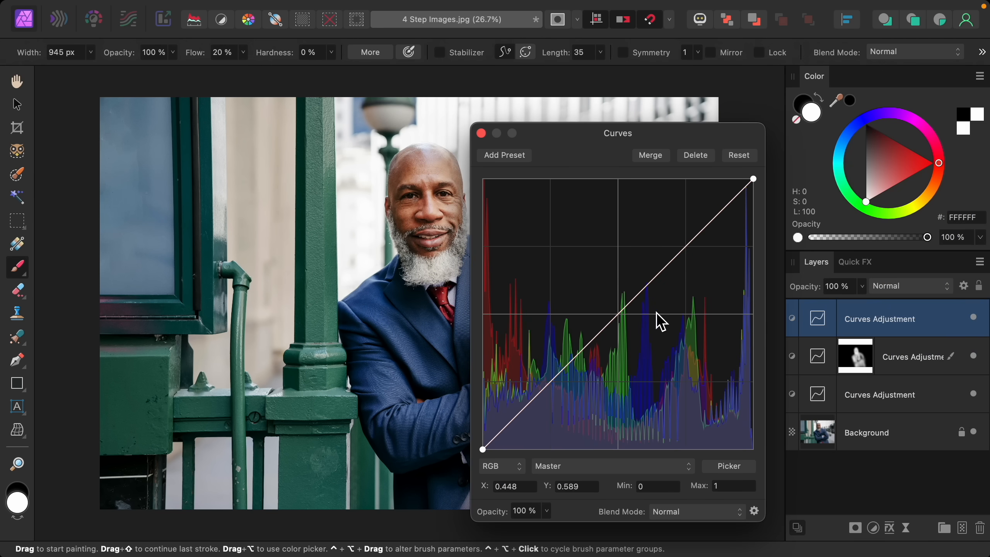
drag(620, 313, 608, 303)
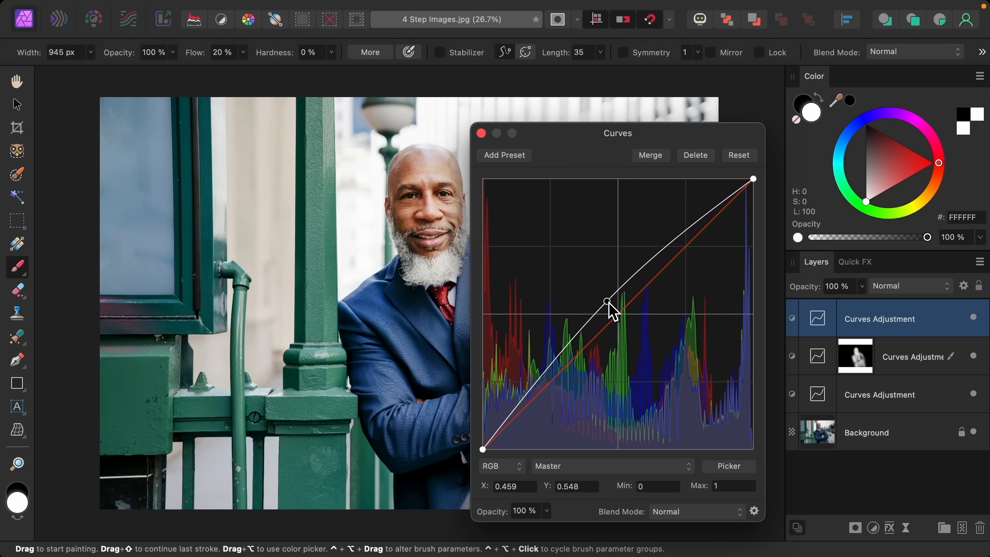
click(480, 133)
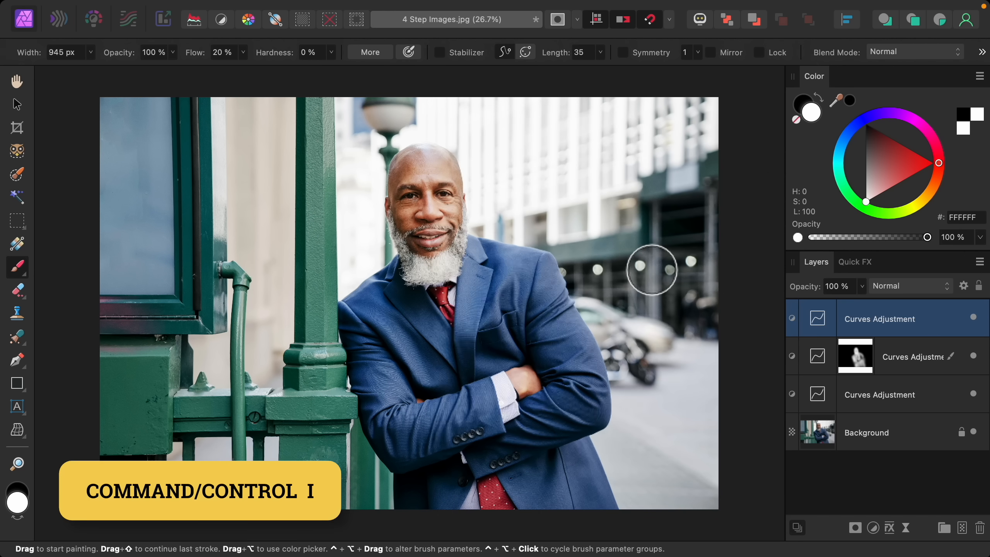
key(super+i)
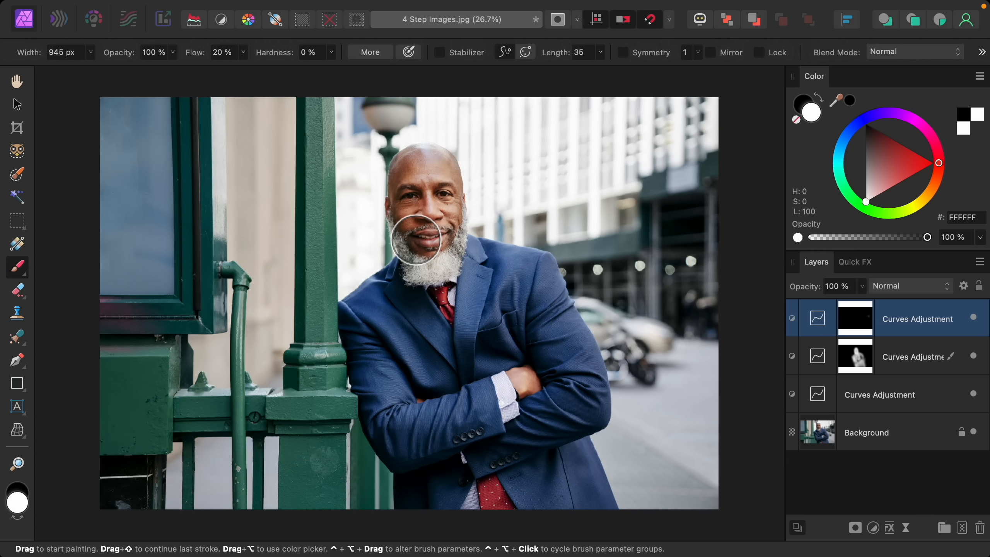
Brighten the shaded side of the man's face with white at a brush width of about 493 px and compare the result with the layer hidden
ctrl+alt+drag(416, 239, 399, 230)
drag(409, 197, 415, 205)
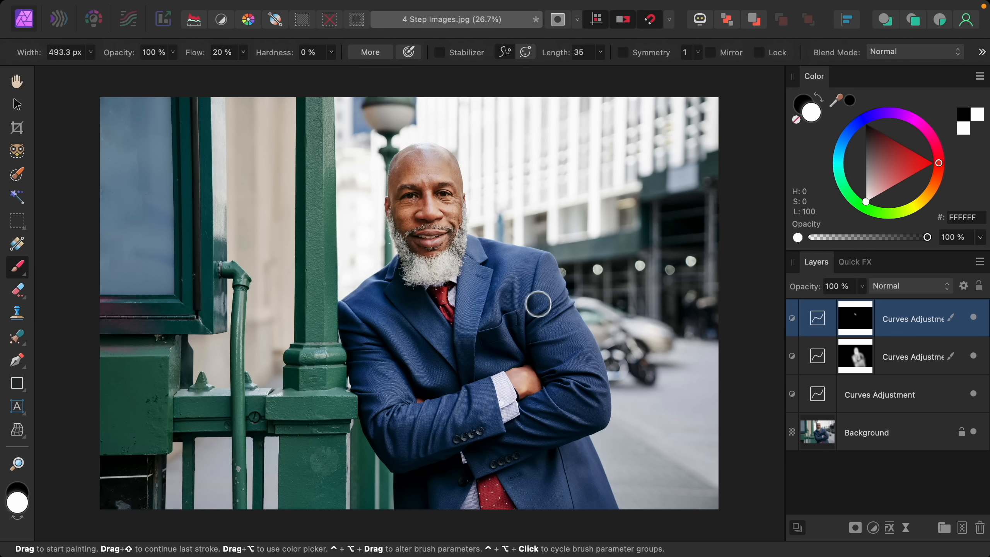
click(974, 317)
click(973, 318)
Select both masked Curves adjustments and toggle their visibility to compare the photo before and after brightening
shift+click(920, 362)
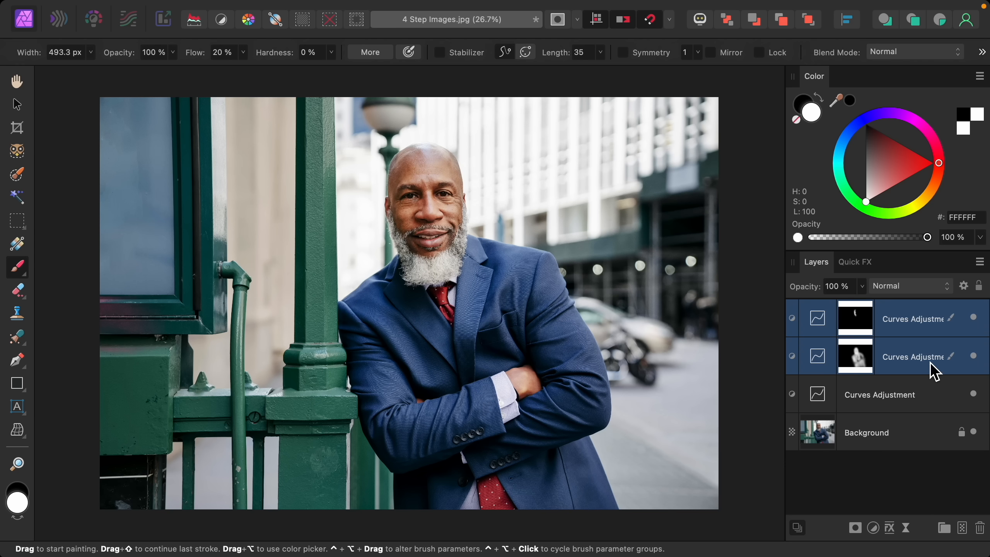
click(973, 356)
click(973, 356)
click(974, 356)
click(973, 356)
Add a fourth Curves adjustment lowering the midtones to about X 0.582, Y 0.424, and invert it to hide its effect
click(875, 527)
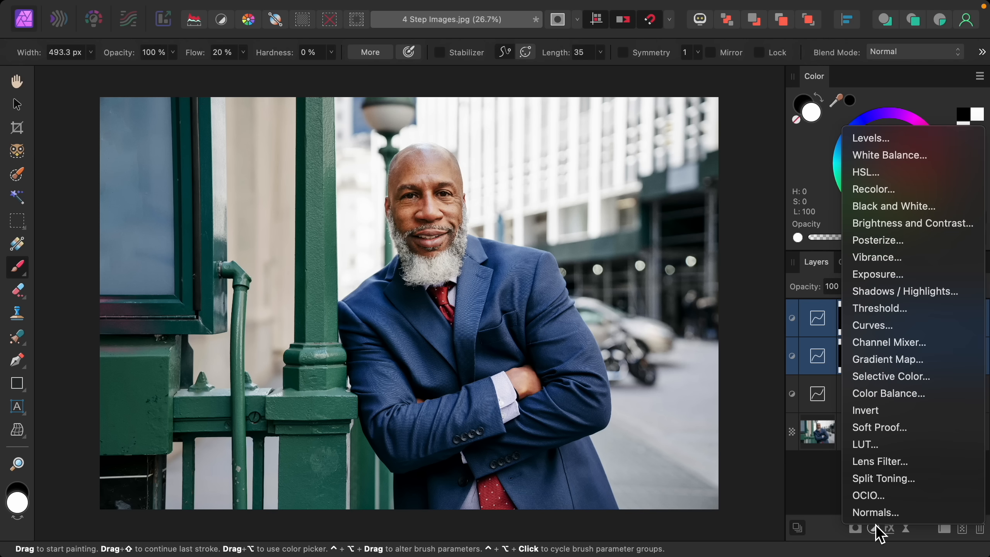
click(890, 329)
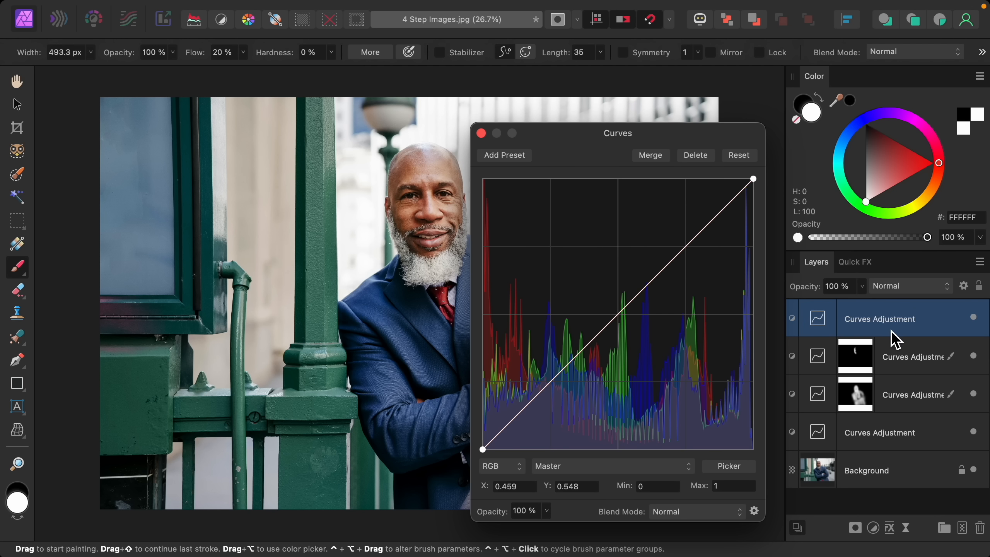
click(622, 312)
drag(622, 312, 640, 334)
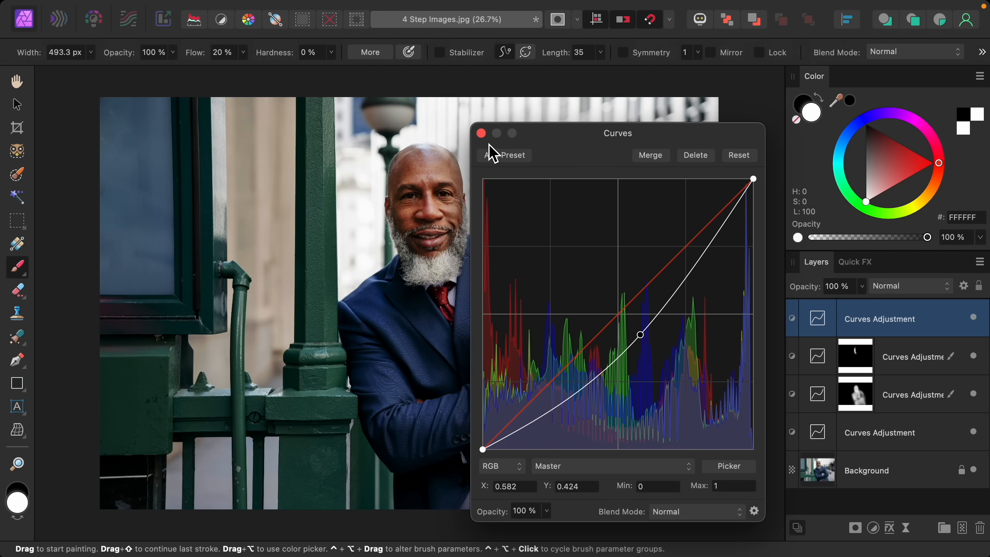
click(481, 133)
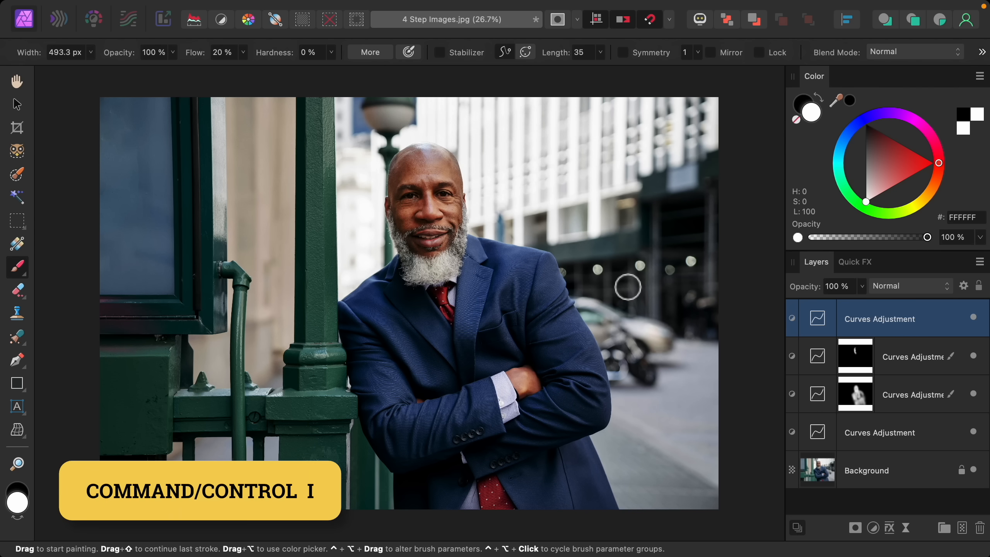
key(super+i)
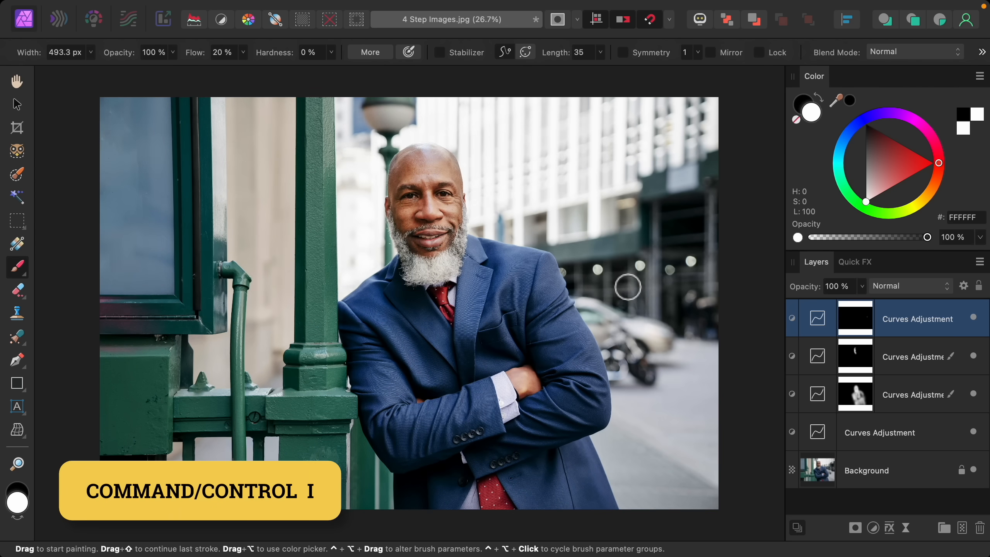
Darken the background around the man by painting white on the mask with a brush about 2295 px wide
scroll(627, 287, down, 2)
key(bracketright)
key(bracketright)
key(bracketright)
key(bracketright)
key(bracketright)
key(bracketright)
mouse_move(623, 282)
mouse_down()
mouse_move(634, 409)
mouse_move(621, 270)
mouse_move(535, 159)
mouse_move(643, 201)
mouse_move(486, 137)
mouse_move(387, 232)
mouse_move(371, 413)
mouse_move(239, 385)
mouse_move(264, 205)
mouse_move(214, 367)
mouse_up()
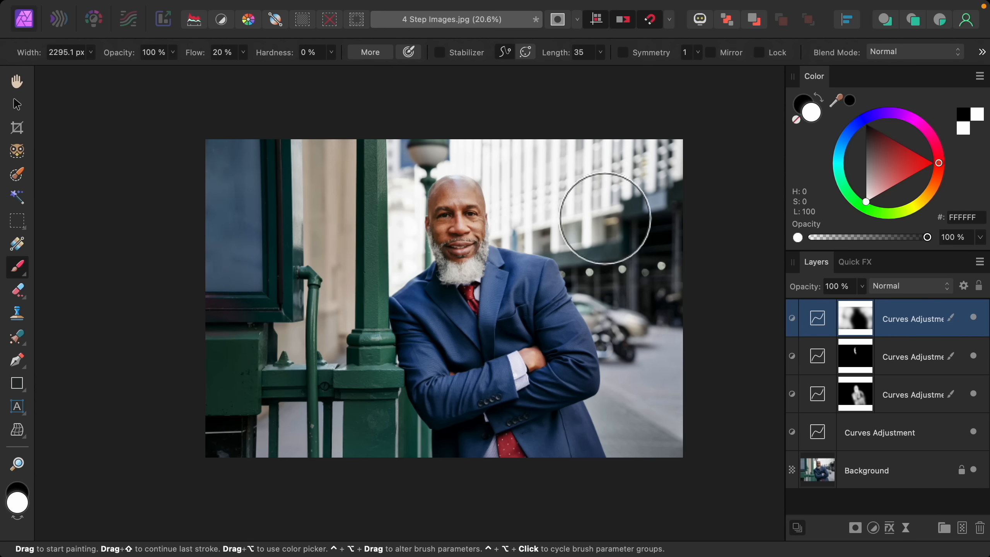
scroll(604, 270, up, 2)
scroll(603, 270, up, 1)
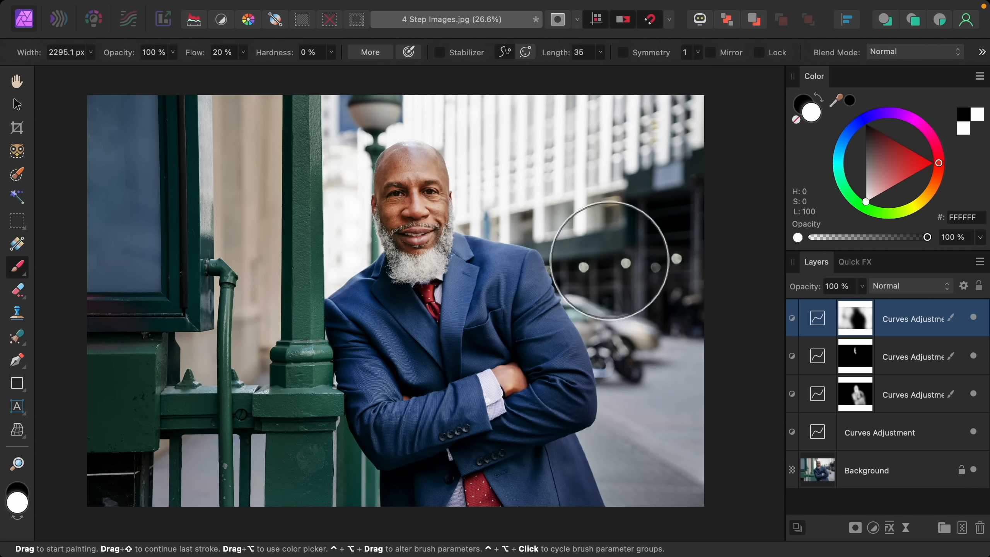
Switch the brush to black at a width of about 1018 px and clean up the darkening mask around the man
click(800, 109)
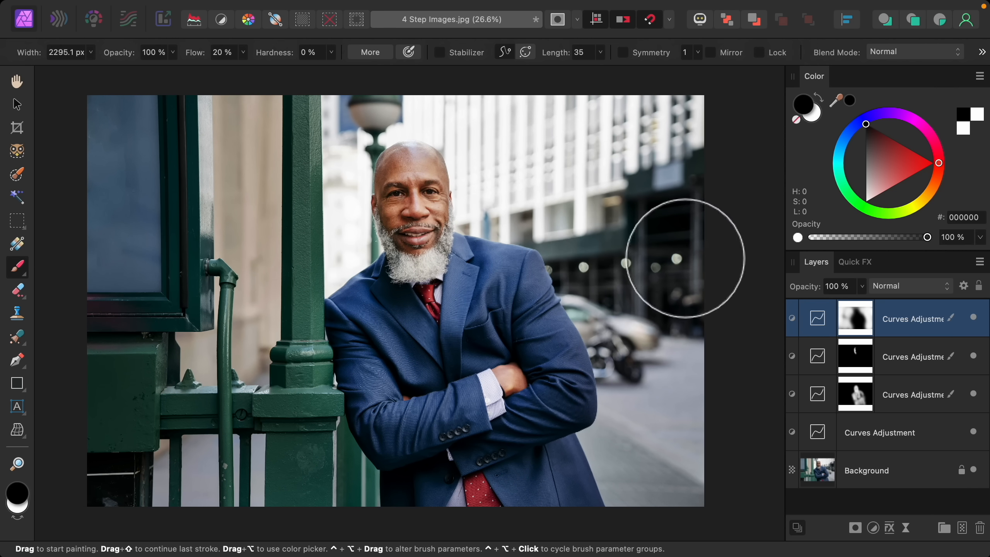
key(bracketleft)
key(bracketleft)
key(bracketleft)
key(bracketleft)
key(bracketleft)
key(bracketleft)
key(bracketleft)
key(bracketleft)
key(bracketleft)
key(bracketleft)
key(bracketleft)
key(bracketleft)
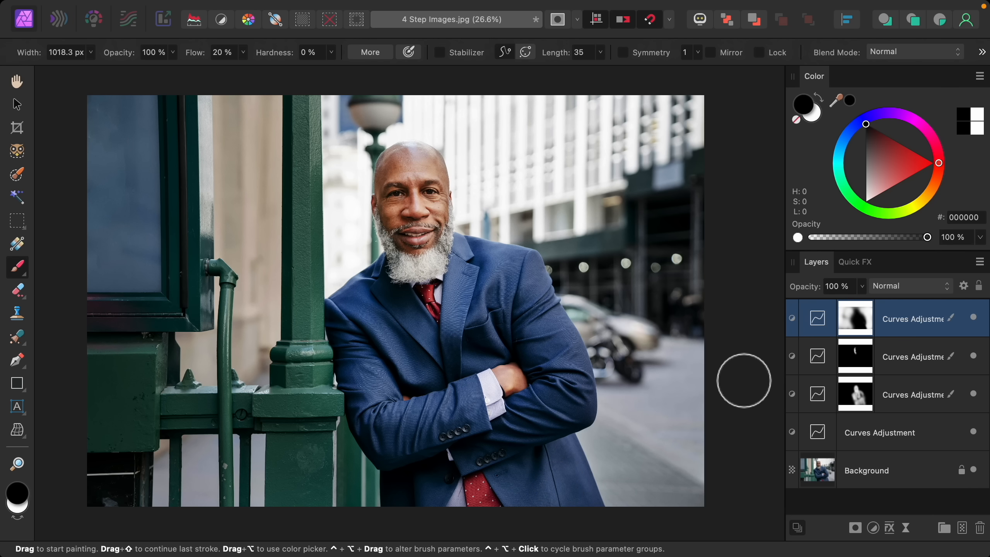
scroll(744, 381, left, 1)
scroll(744, 382, down, 1)
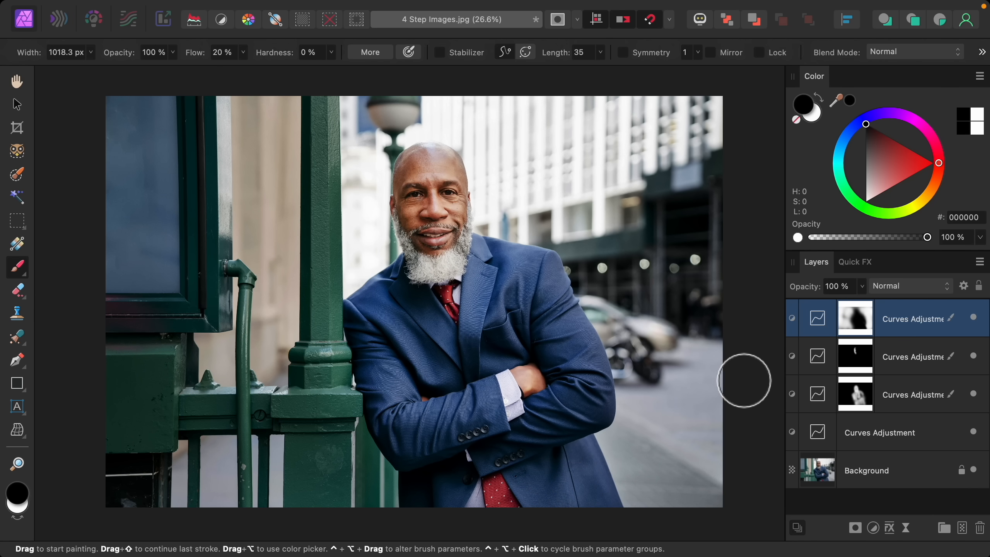
Select the three masked Curves adjustments together and toggle their visibility to compare the photo before and after them
shift+click(900, 399)
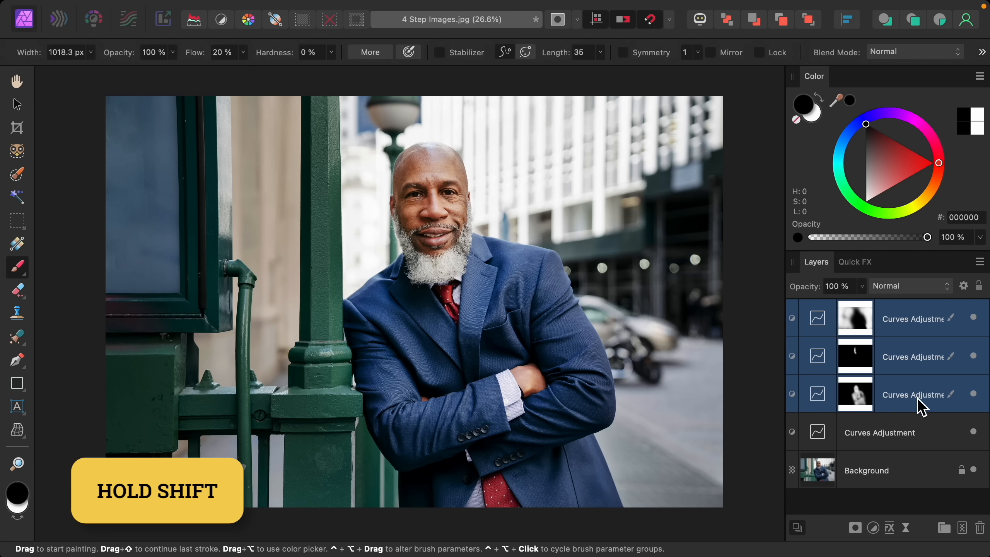
click(973, 393)
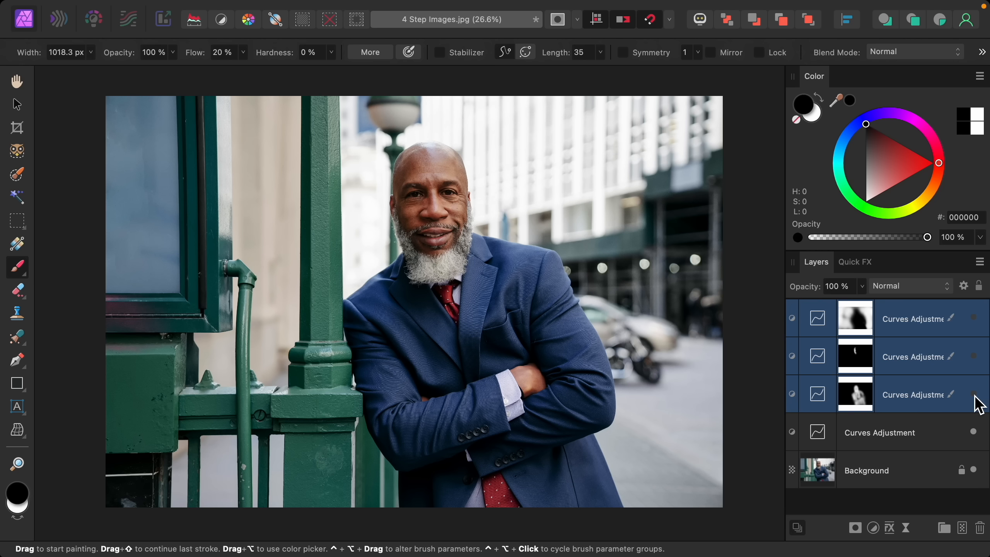
click(973, 394)
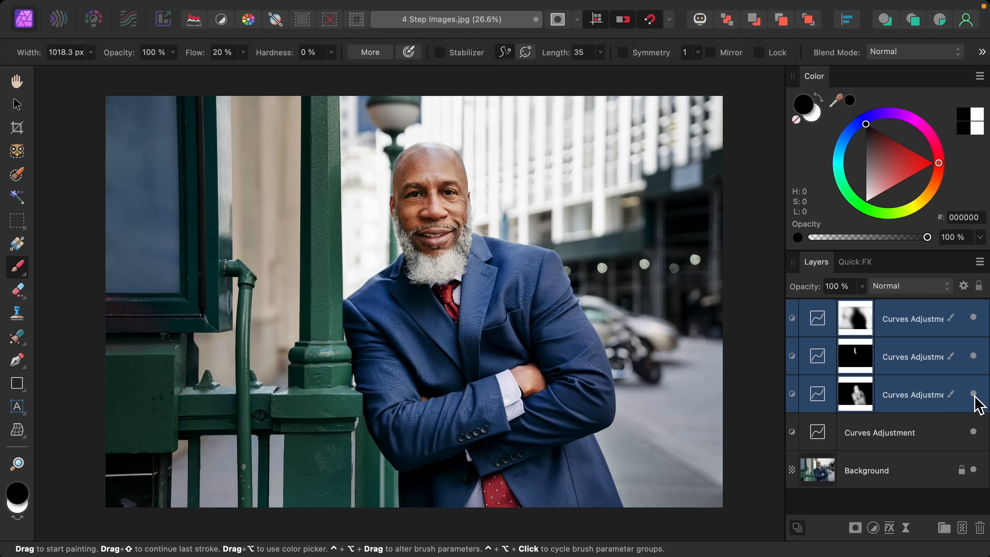
click(974, 394)
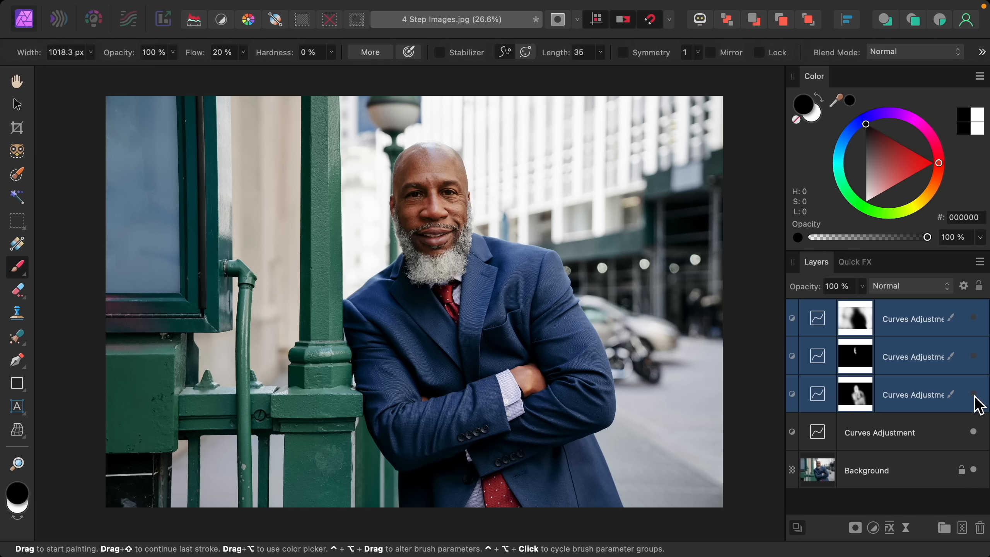
click(973, 394)
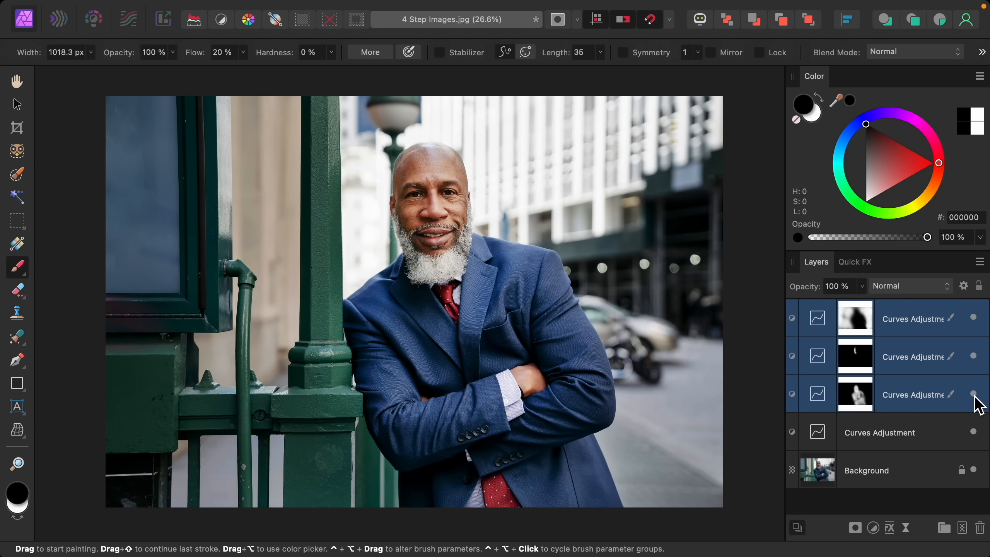
click(973, 394)
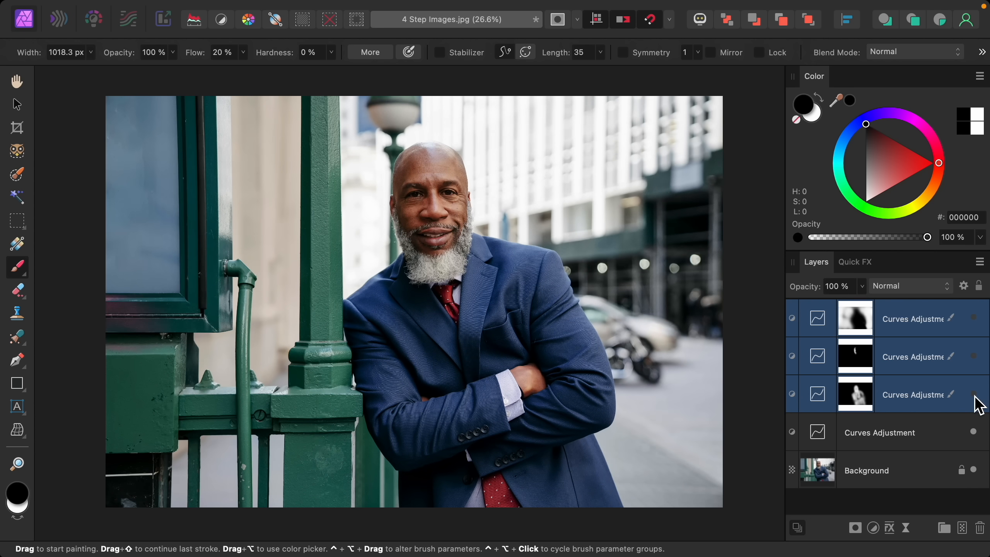
click(973, 393)
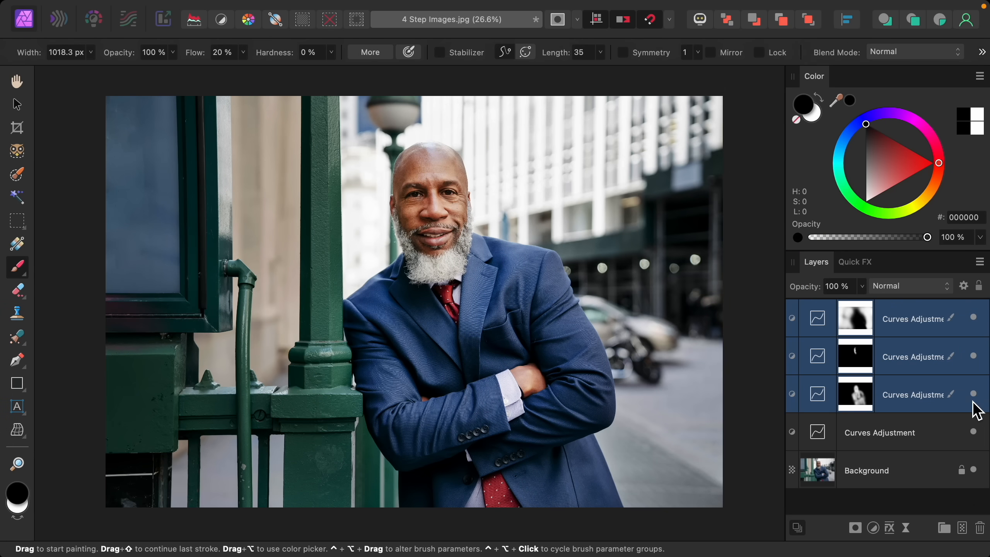
Add an HSL adjustment above the Curves adjustments with its Saturation Shift at 10%
click(874, 528)
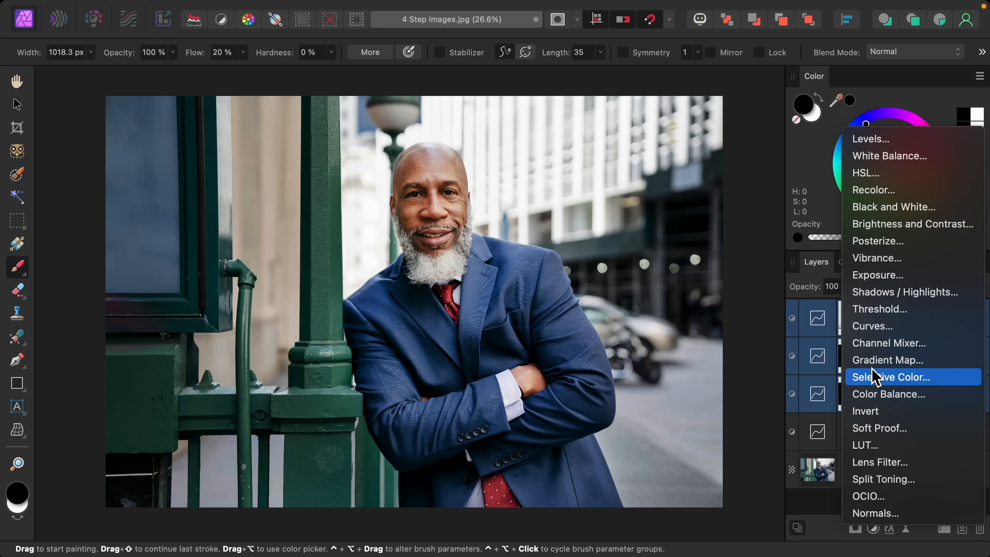
click(904, 174)
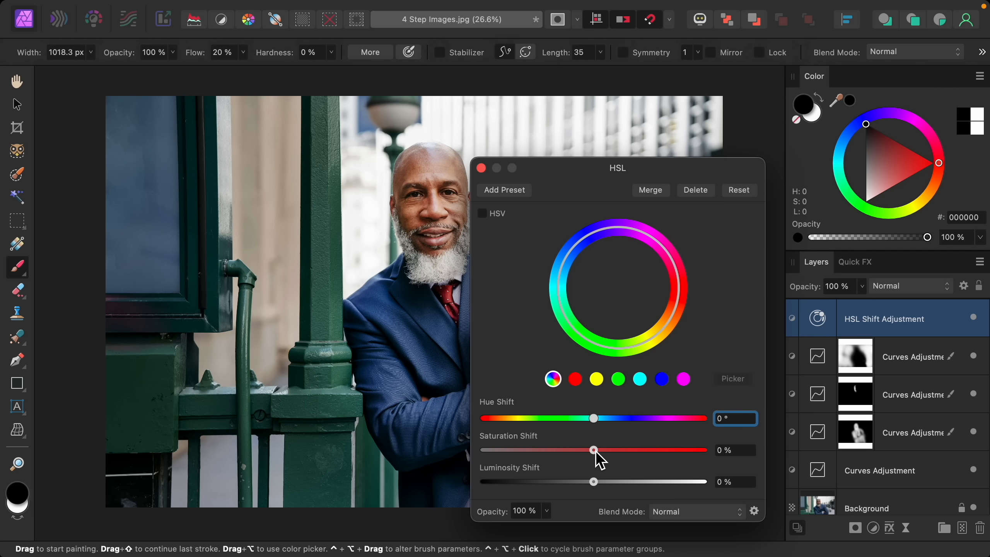
drag(596, 453, 606, 454)
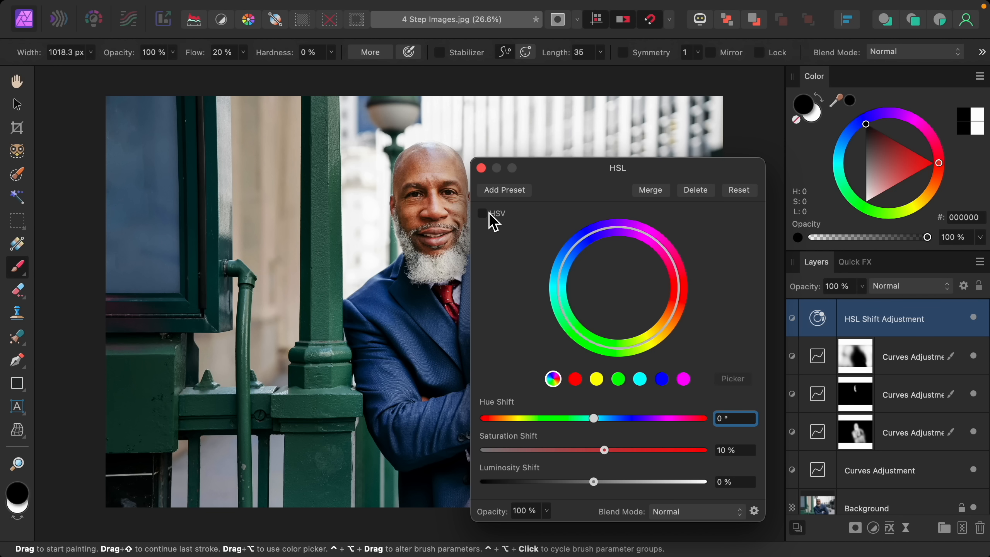
click(481, 169)
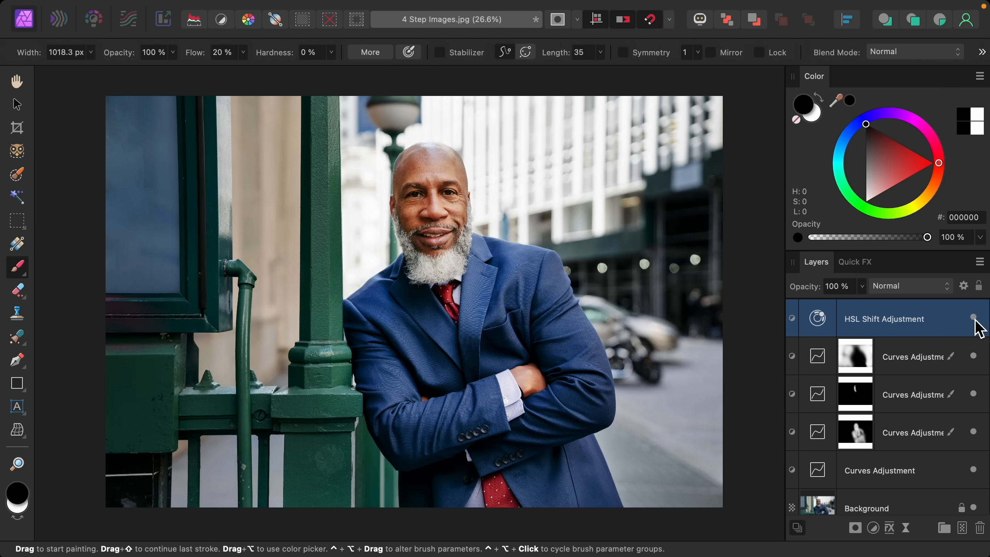
Add a second HSL adjustment with Saturation Shift 11% and Hue Shift -2°, and invert it to hide its effect
click(873, 528)
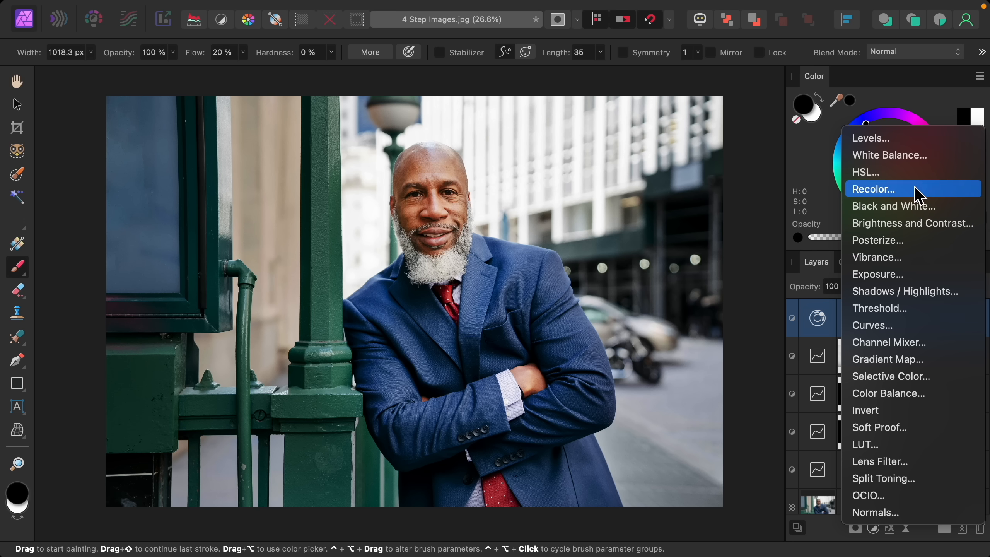
click(913, 173)
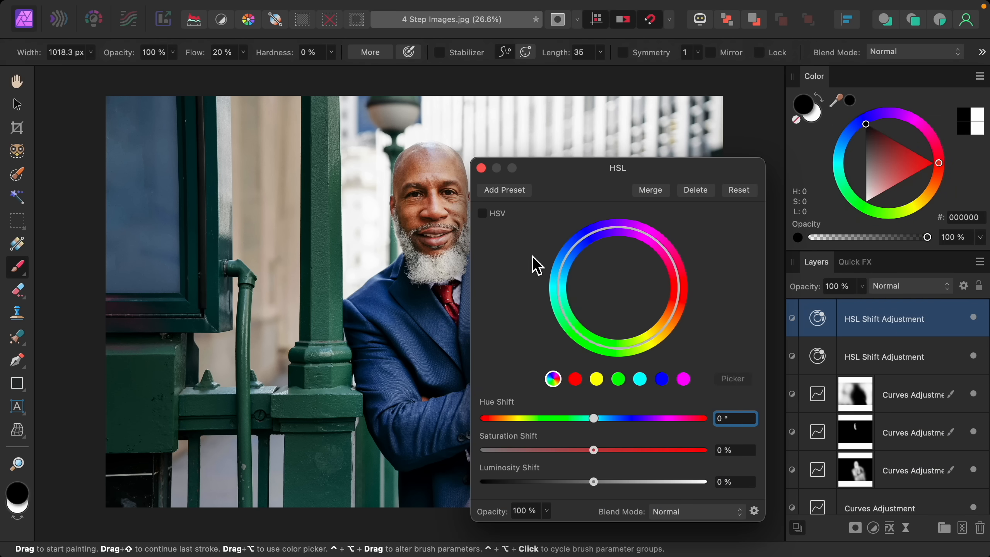
scroll(452, 277, right, 5)
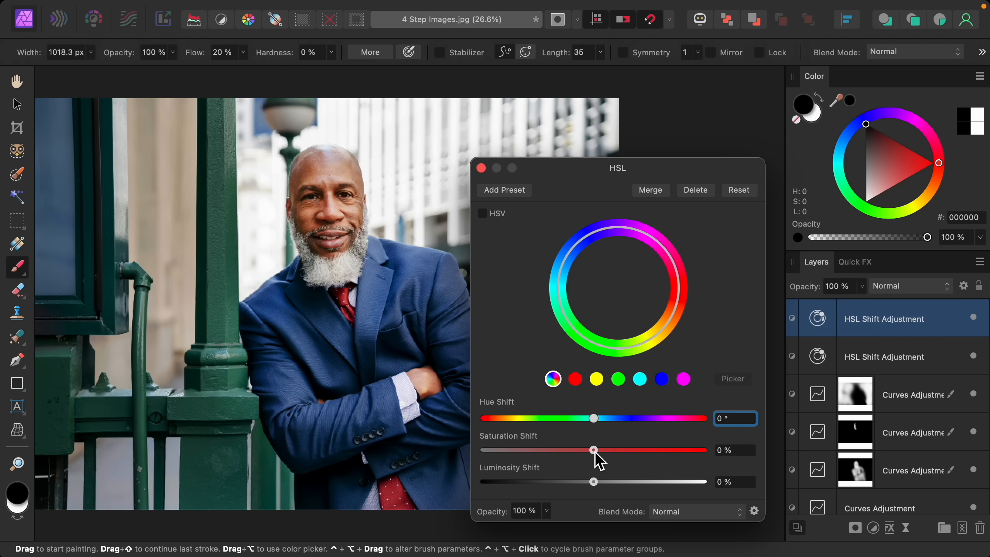
drag(595, 450, 607, 451)
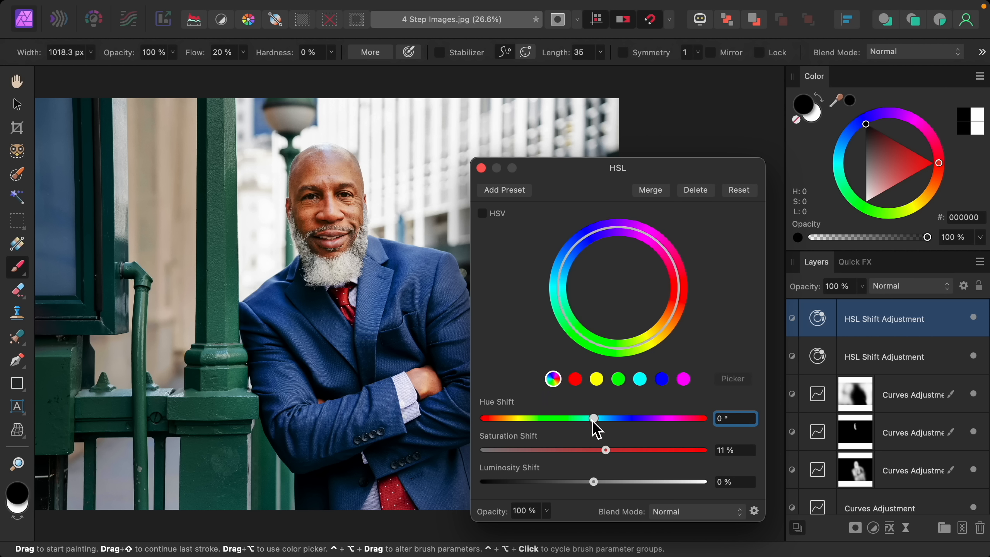
drag(596, 422, 593, 421)
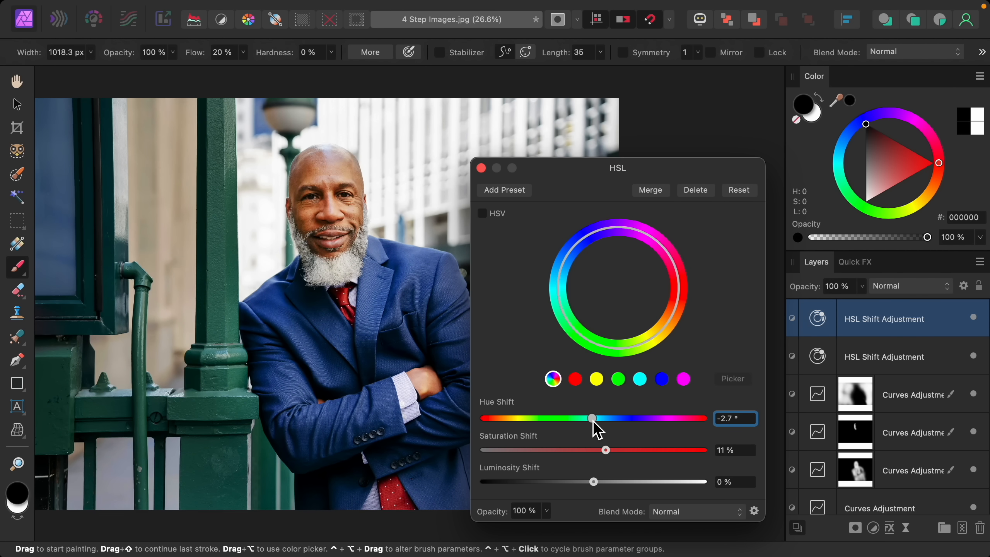
click(727, 419)
text(-2)
click(480, 168)
scroll(479, 166, left, 5)
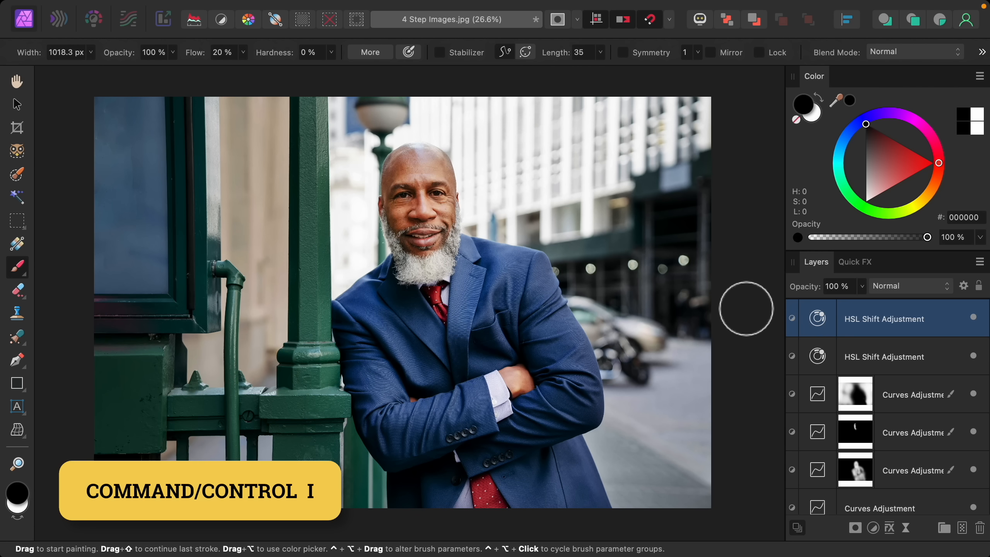
key(super+i)
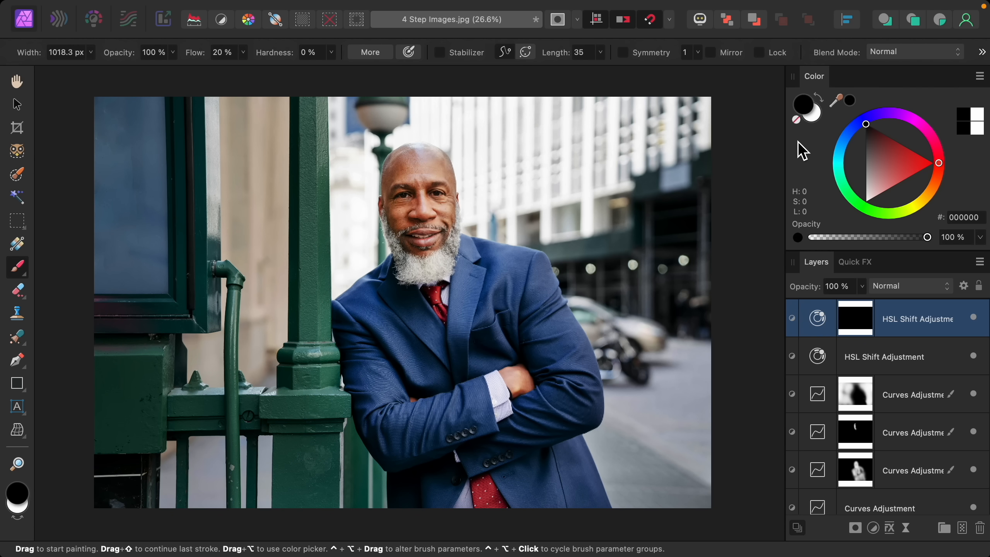
Paint white on the second HSL mask over the man's face at about 1549 px and his hand at about 422 px
click(815, 121)
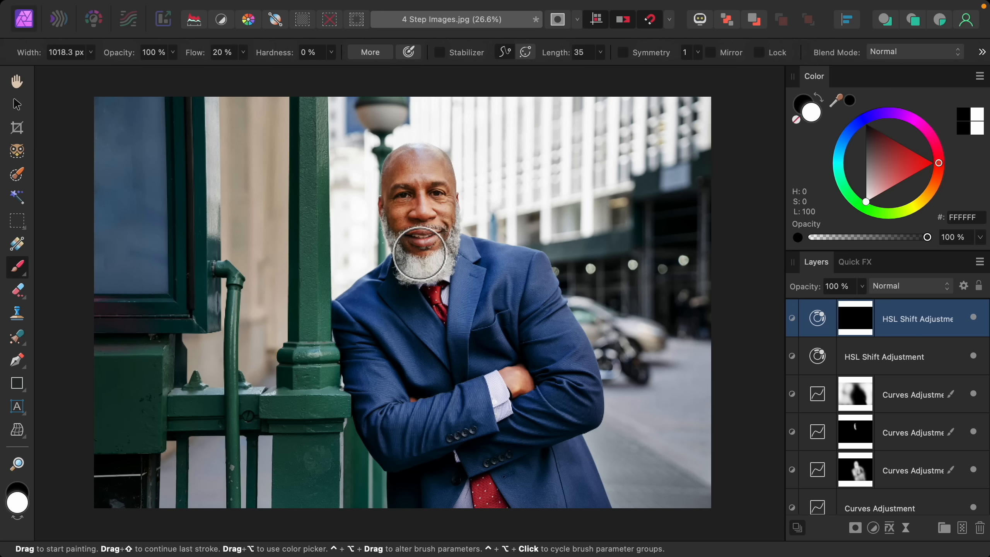
key(bracketright)
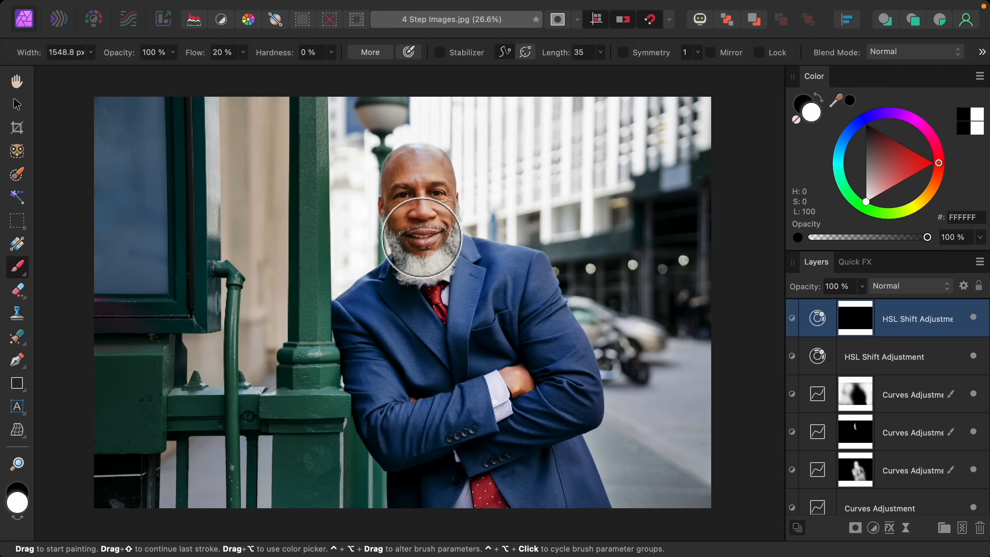
mouse_move(405, 157)
mouse_down()
mouse_move(418, 246)
mouse_move(447, 234)
mouse_move(410, 180)
mouse_up()
key(bracketleft)
key(bracketleft)
key(bracketleft)
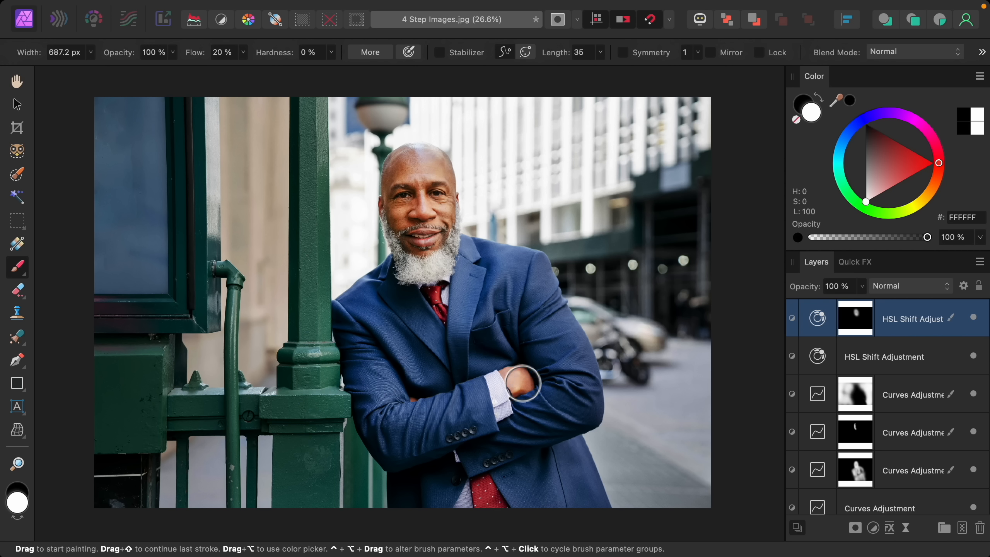
key(bracketleft)
key(bracketleft)
key(bracketleft)
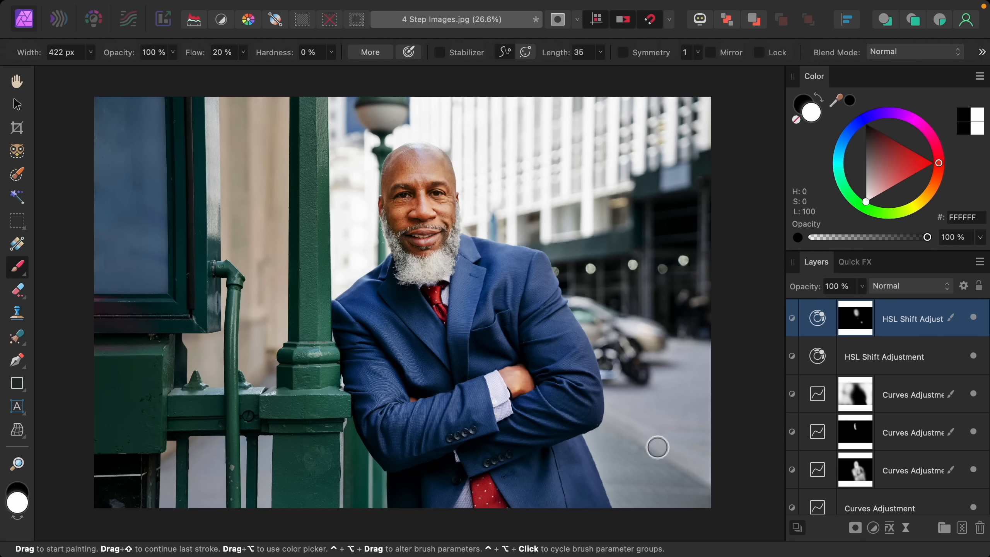
click(973, 319)
Add a third HSL adjustment with Saturation Shift -30%, and invert it to hide its effect
click(874, 528)
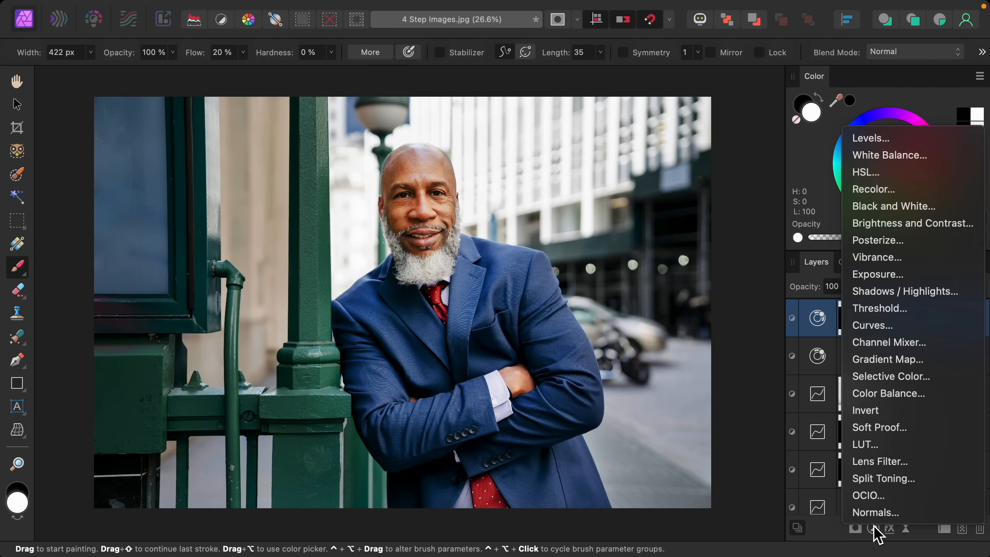
click(917, 176)
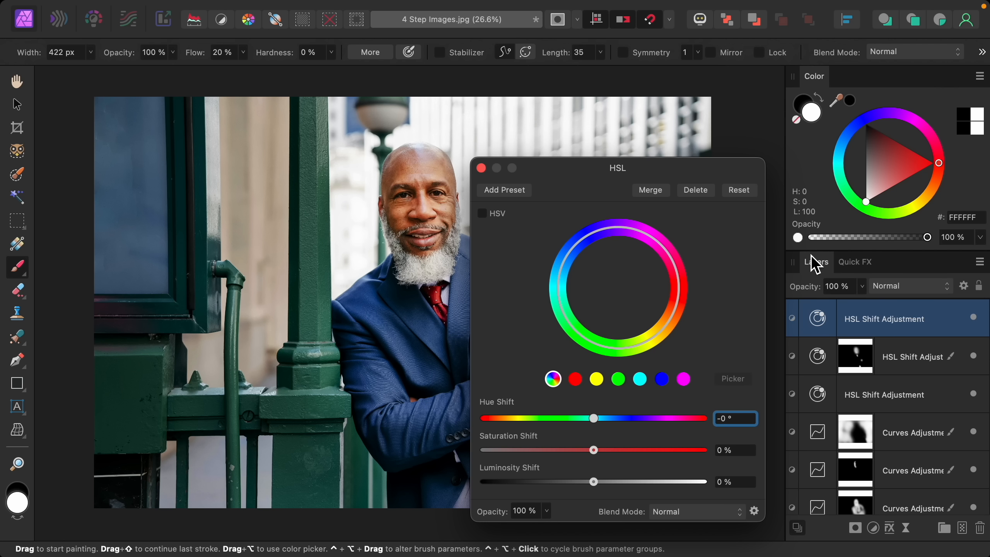
drag(596, 451, 564, 456)
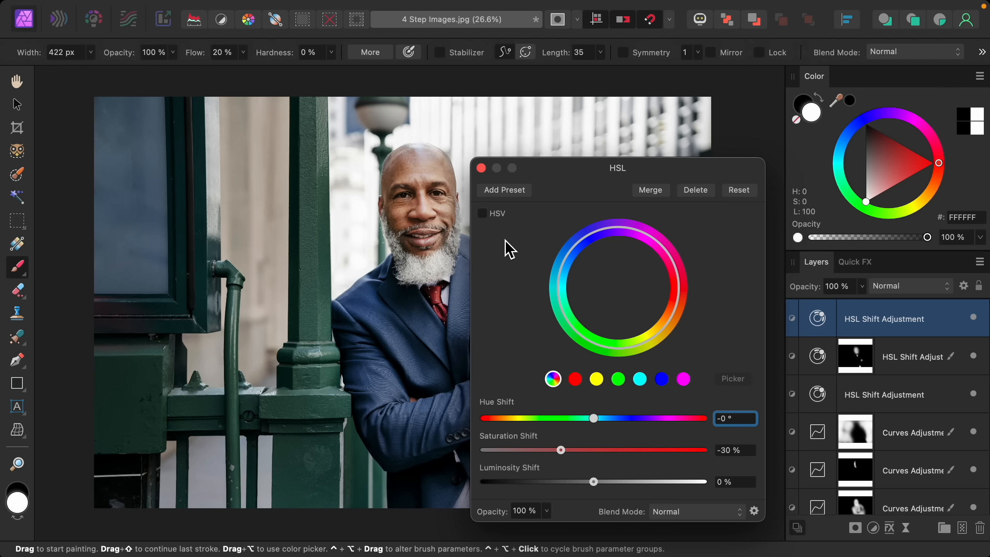
click(481, 167)
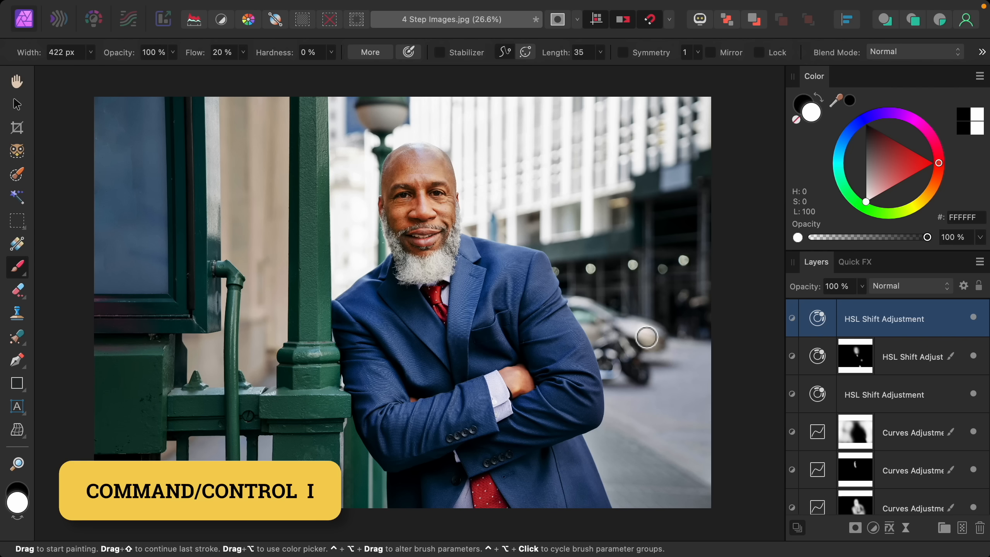
key(super+i)
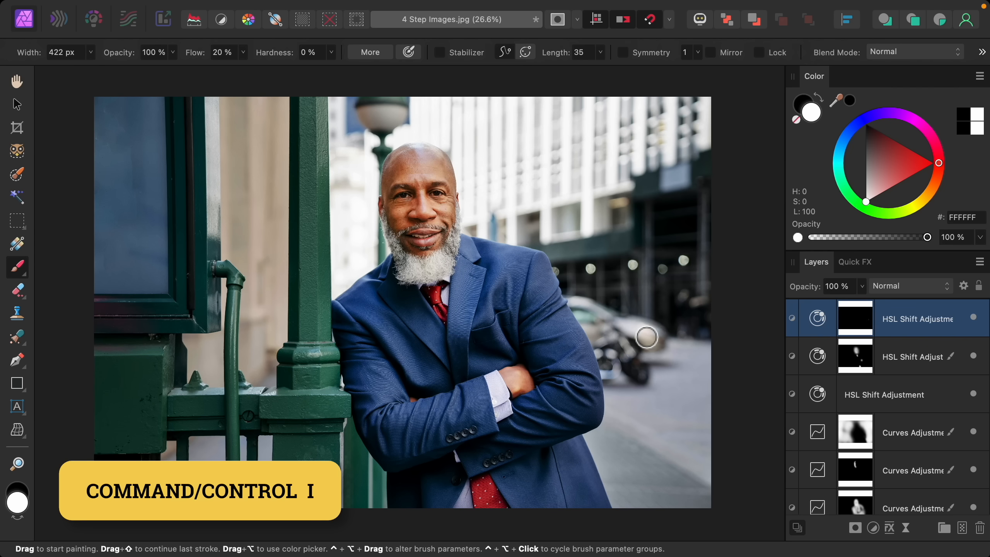
Desaturate the background around the man by painting white on the third HSL mask with a brush about 2597 px wide
key(bracketright)
key(bracketright)
key(bracketright)
key(bracketright)
key(bracketright)
key(bracketright)
key(bracketright)
key(bracketright)
key(bracketright)
key(bracketright)
key(bracketright)
key(bracketright)
key(bracketright)
scroll(642, 333, down, 1)
drag(657, 433, 615, 188)
drag(296, 362, 319, 449)
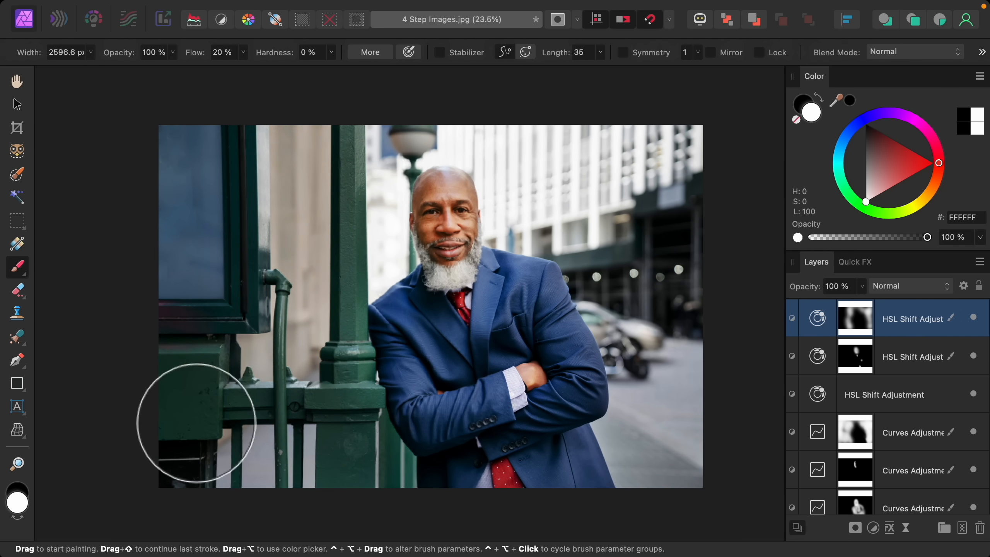
scroll(636, 365, up, 1)
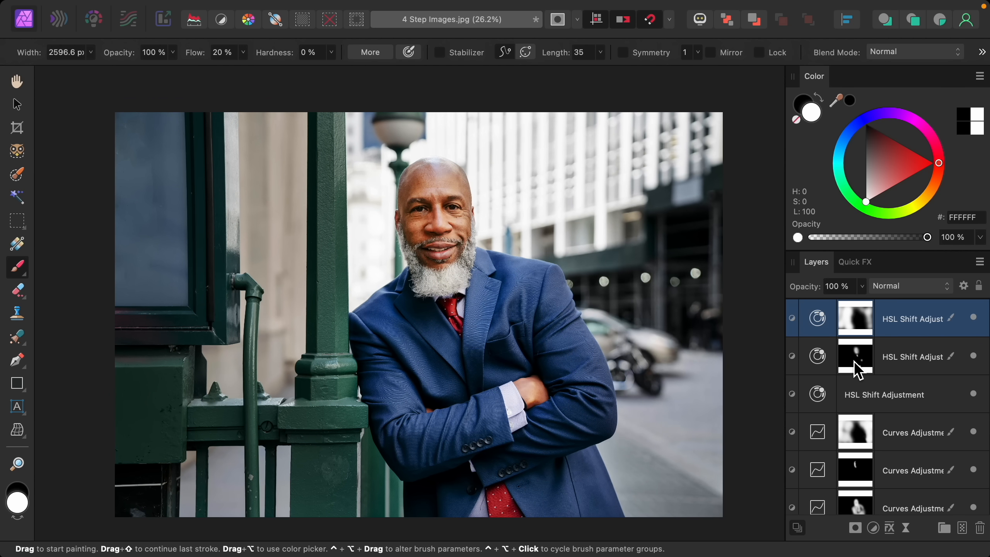
Set the background HSL adjustment's Saturation Shift to -39%
double_click(818, 318)
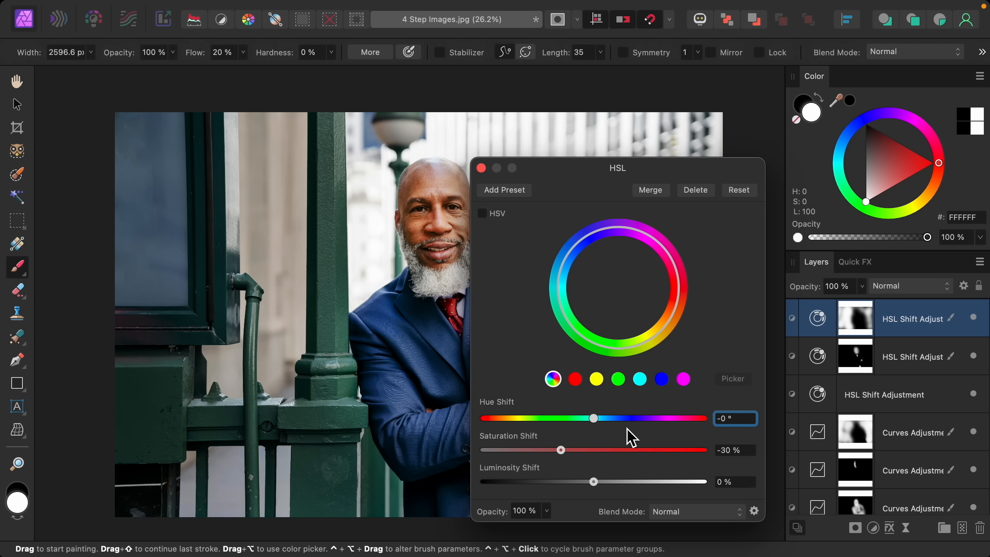
mouse_move(562, 453)
mouse_down()
mouse_move(573, 454)
mouse_move(537, 453)
mouse_move(572, 453)
mouse_move(551, 453)
mouse_up()
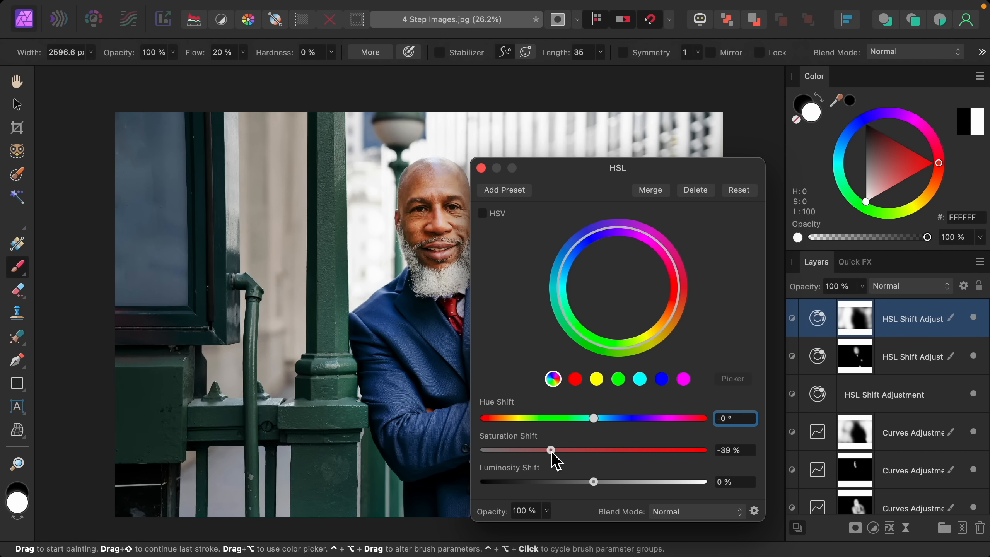
click(481, 169)
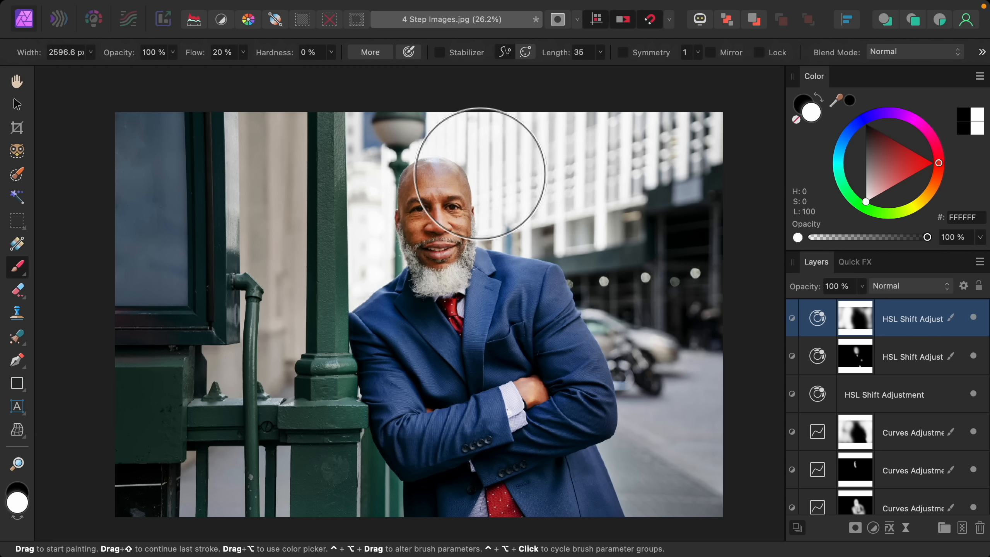
Set the Saturation Shift of the HSL adjustment masked to the man's face and hand to 5%
double_click(820, 368)
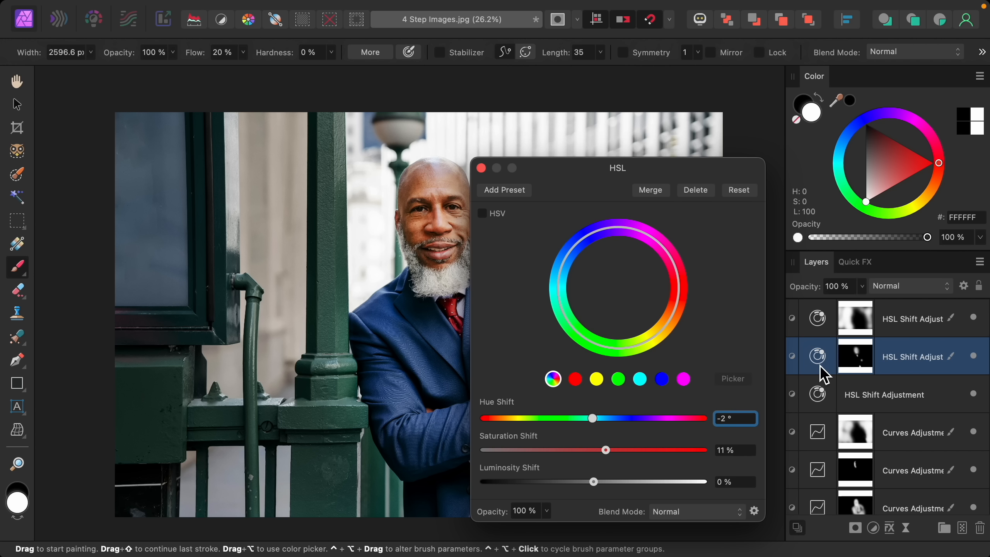
drag(605, 450, 600, 458)
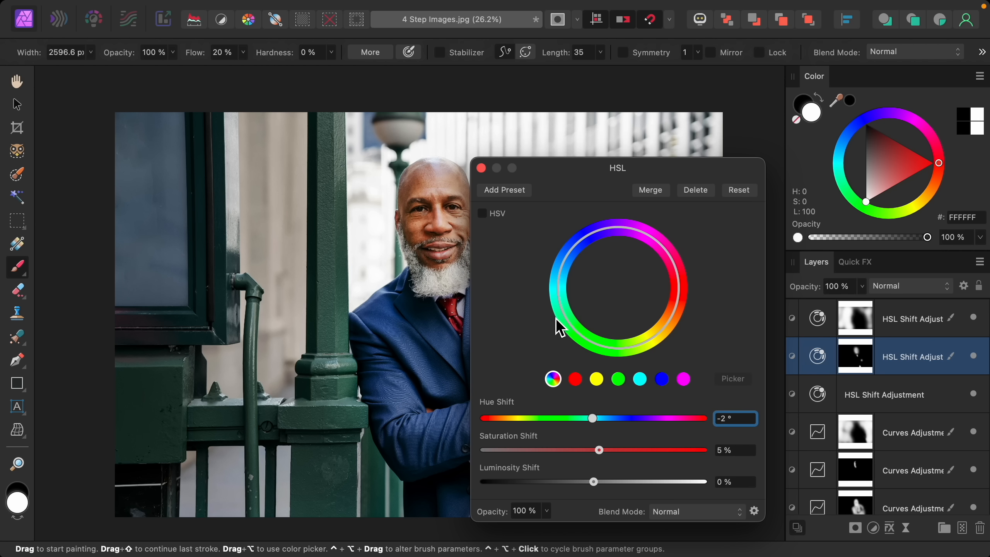
click(481, 168)
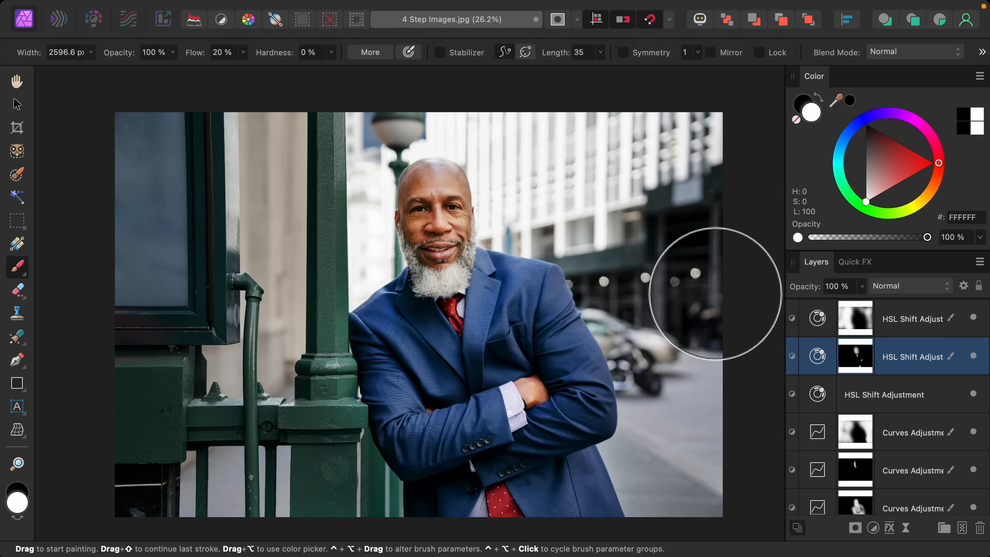
Select the three HSL adjustment layers together and toggle their visibility to compare the photo with and without the HSL edits
click(904, 325)
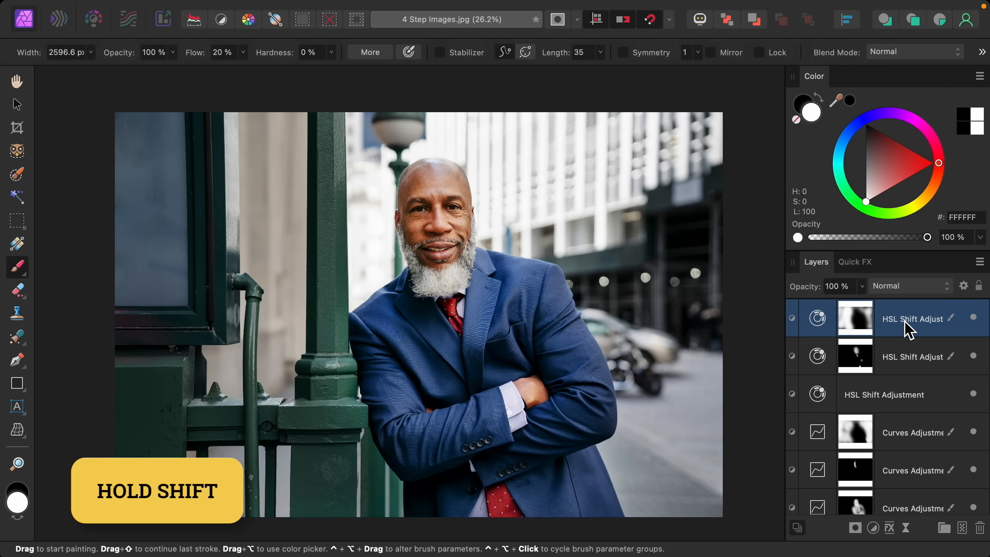
shift+click(897, 398)
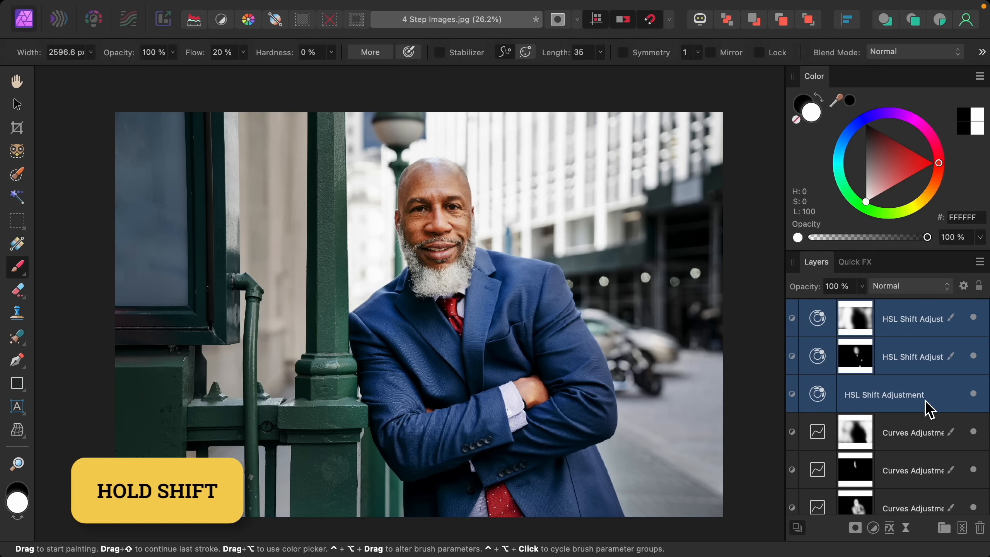
click(975, 395)
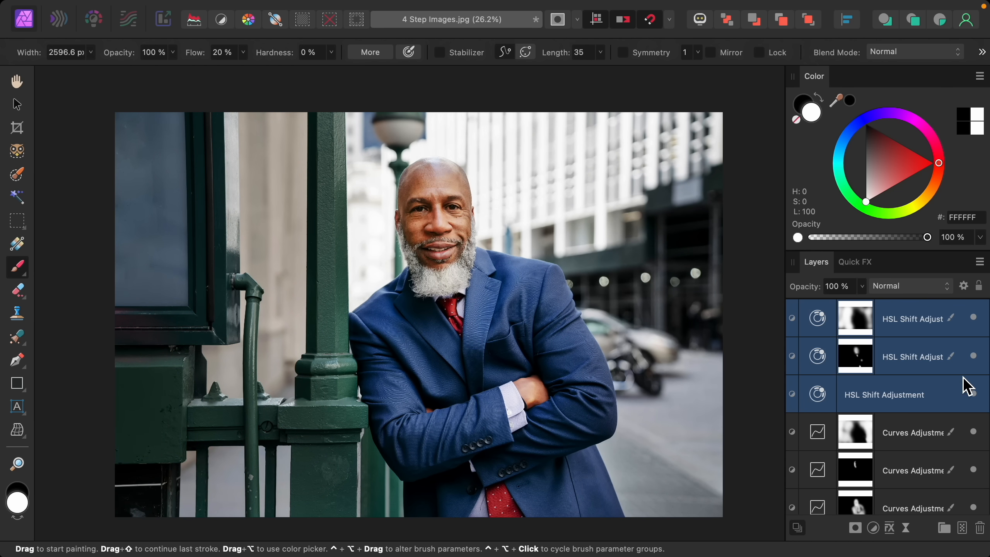
Select all the HSL and Curves adjustment layers above the Background and toggle their visibility to compare before and after, leaving them shown
click(913, 324)
scroll(900, 443, down, 3)
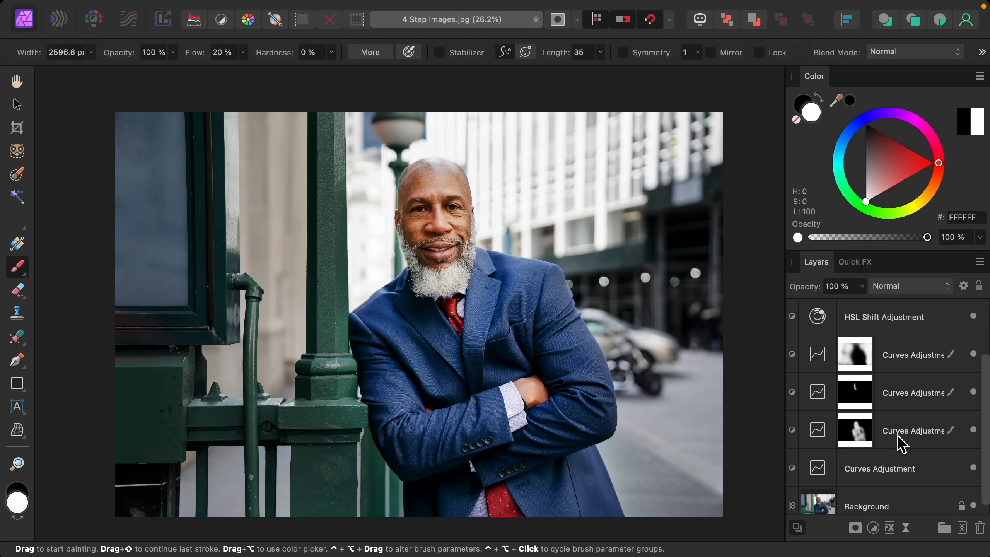
shift+click(898, 467)
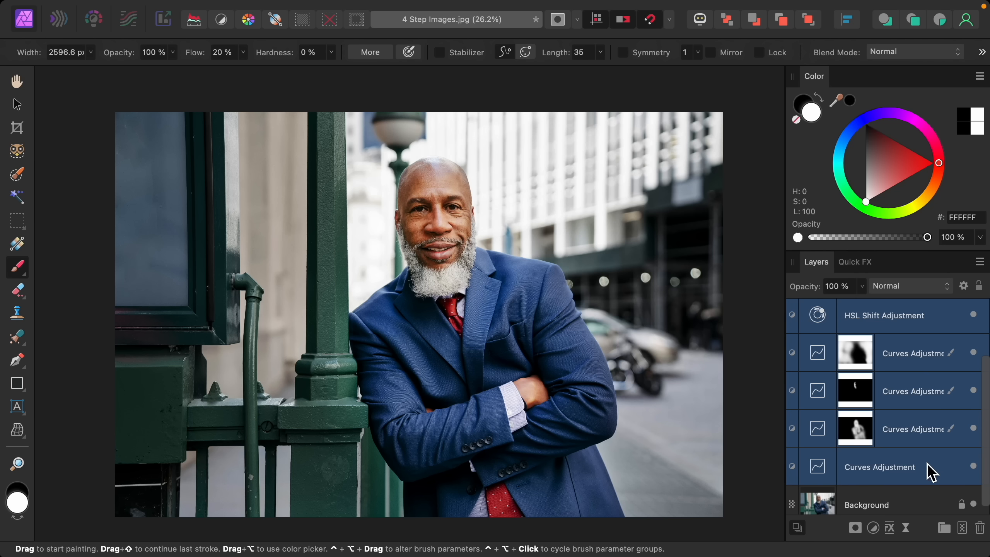
click(975, 470)
click(976, 471)
click(975, 470)
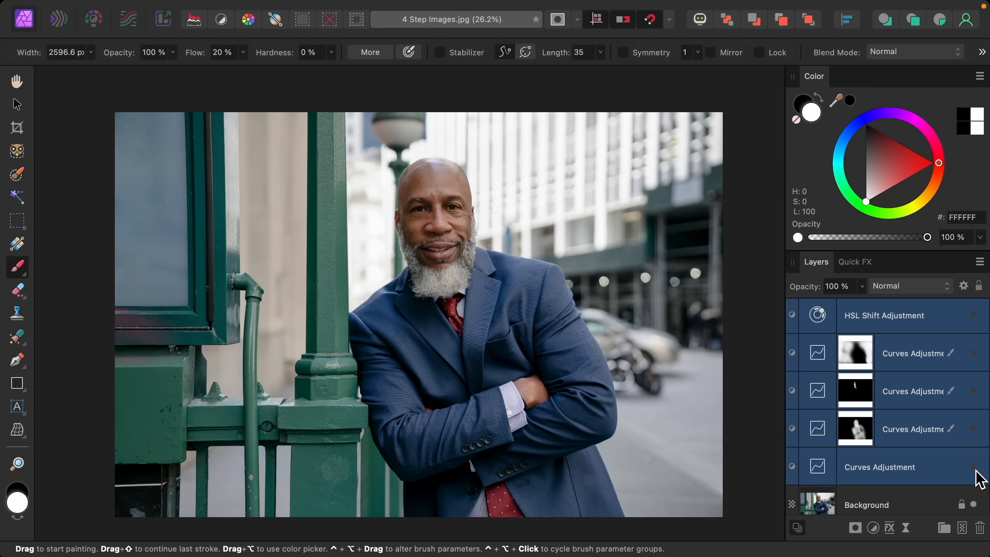
click(975, 470)
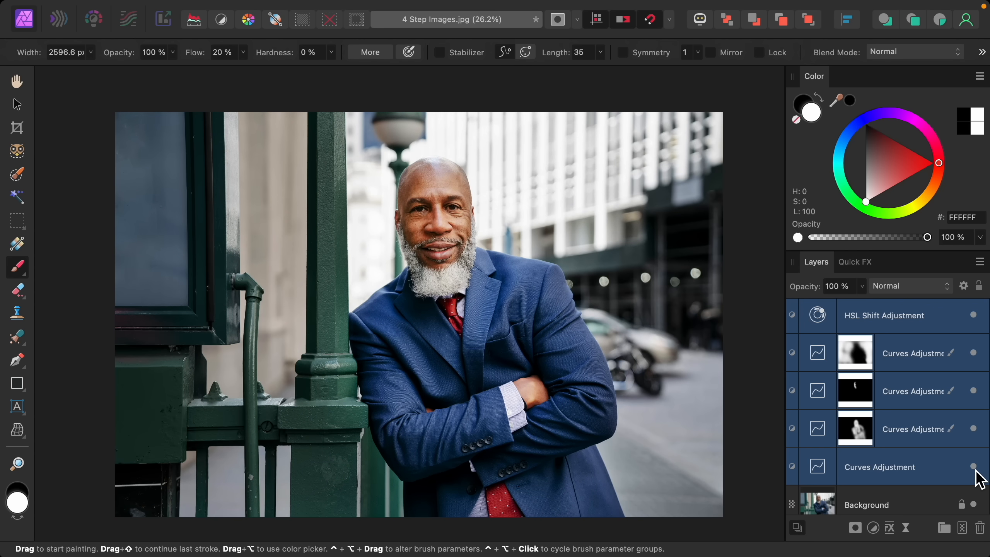